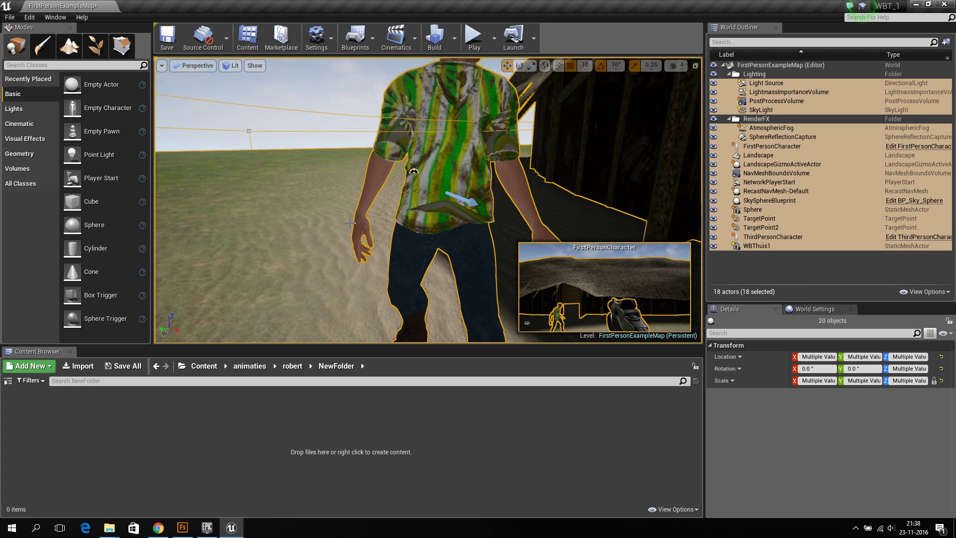
Minimize Unreal, zoom the Fuse view onto the shirt and bring up File > Export options.
left_click(915, 8)
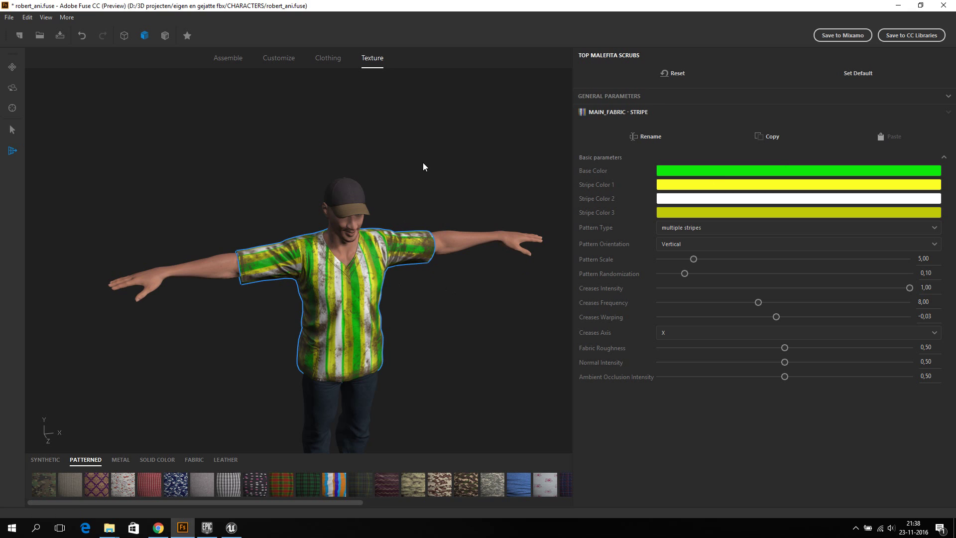
scroll(449, 327, "up", 2)
middle_click_drag(449, 327, 447, 284)
scroll(440, 269, "up", 3)
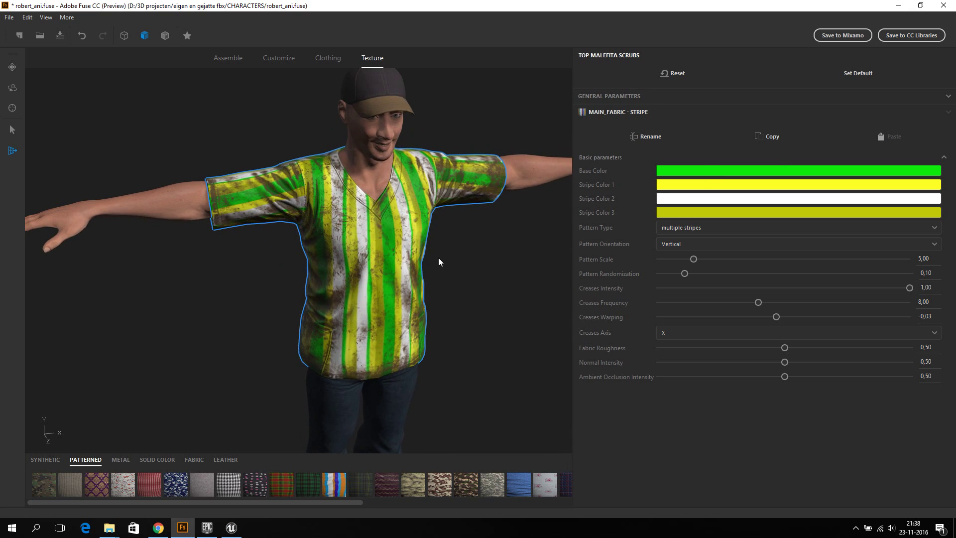
scroll(438, 258, "down", 2)
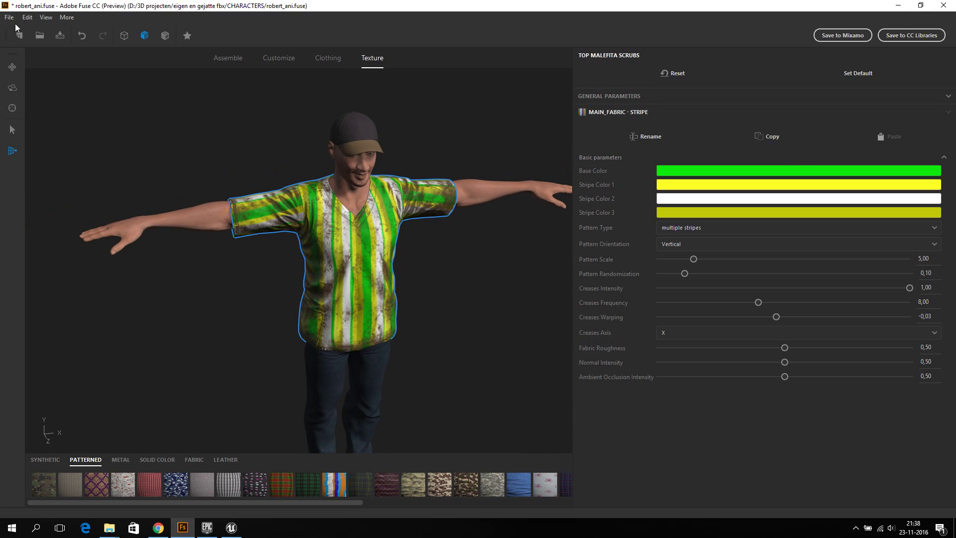
left_click(10, 21)
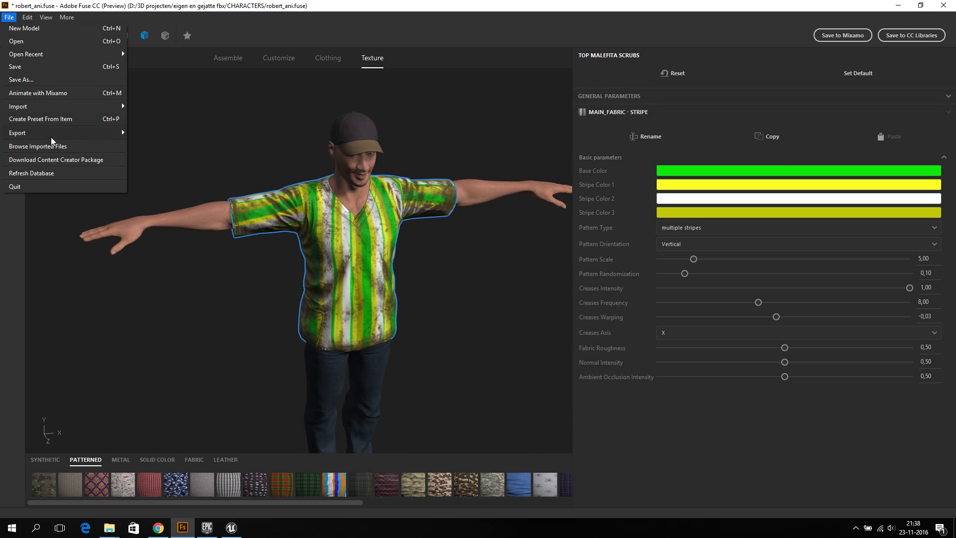
mouse_move(53, 137)
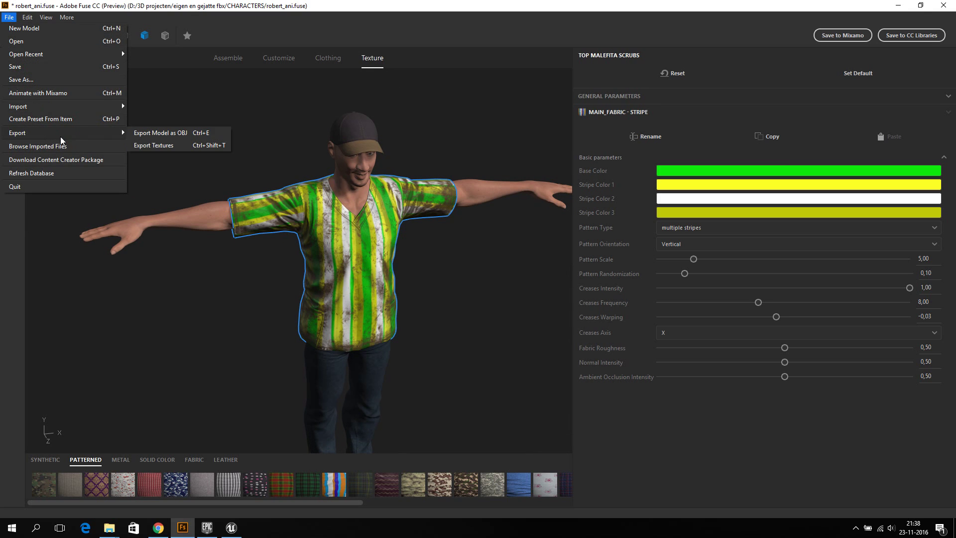
Export the textures with the Unreal Engine 4 preset into CHARACTERS\testtextures.
left_click(154, 146)
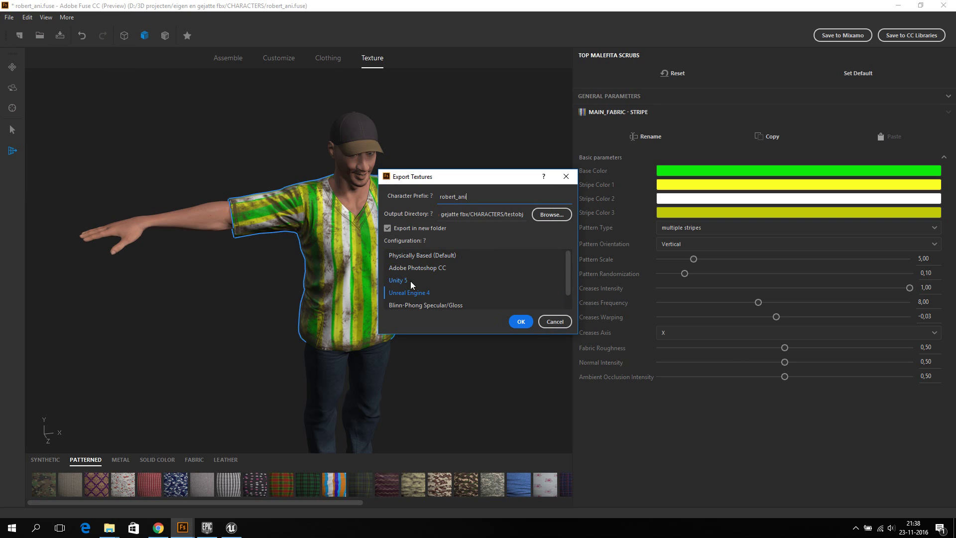
left_click(548, 215)
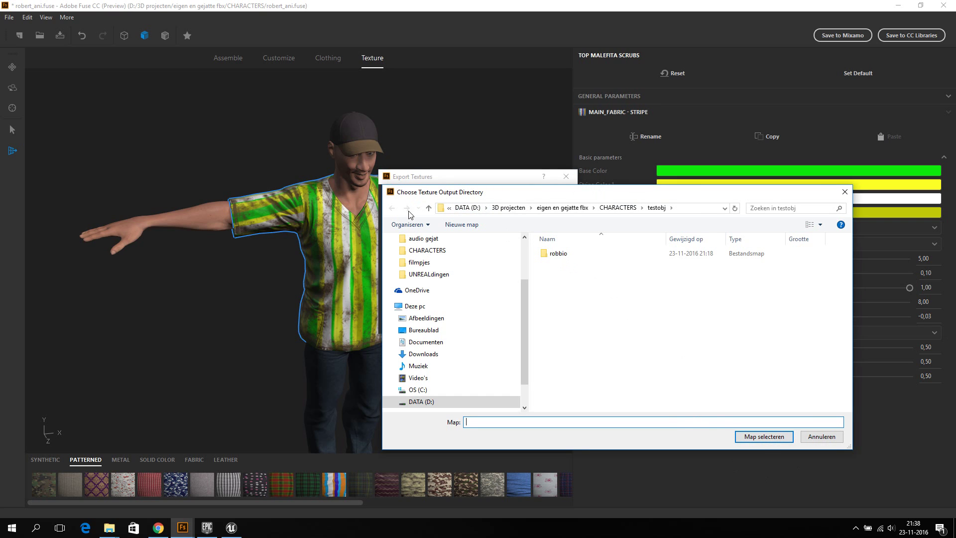
left_click(555, 209)
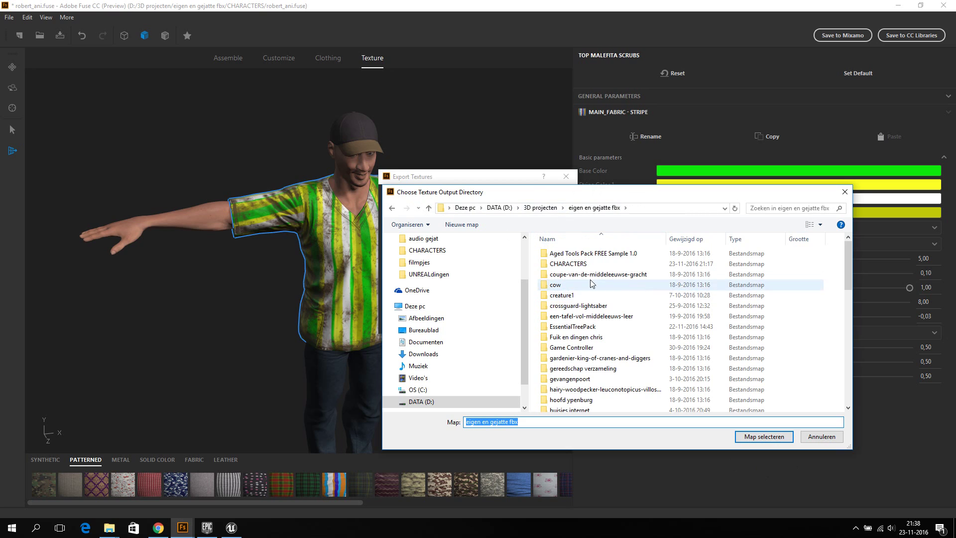
double_click(574, 267)
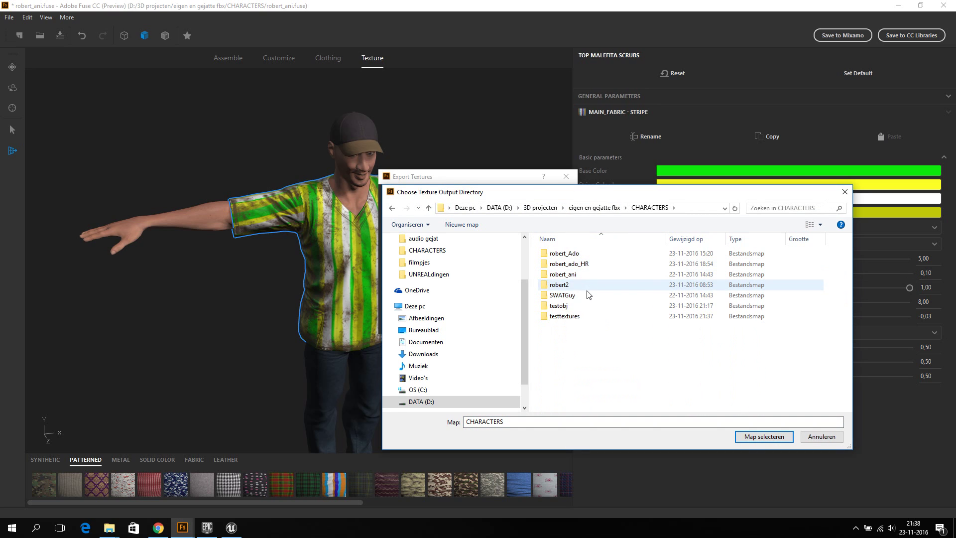
double_click(577, 315)
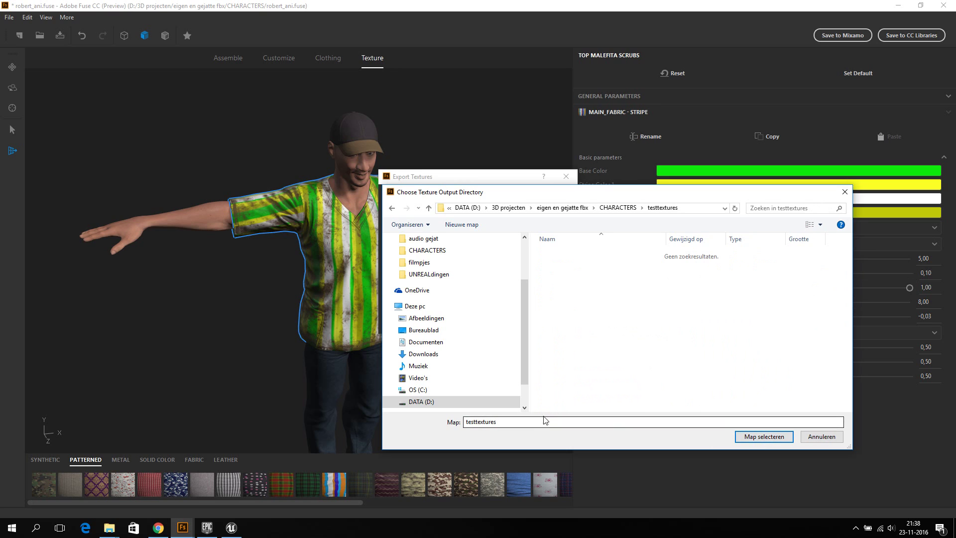
left_click(756, 440)
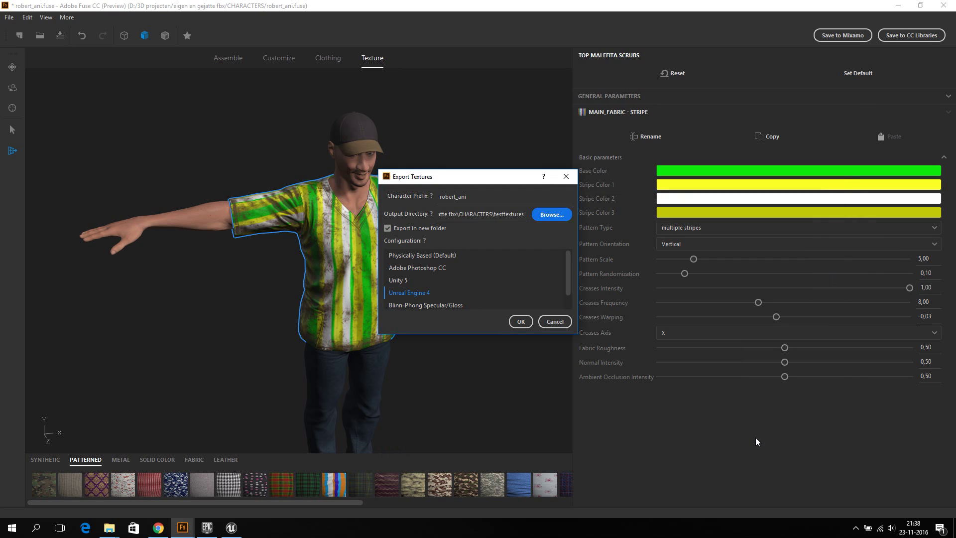
left_click(518, 325)
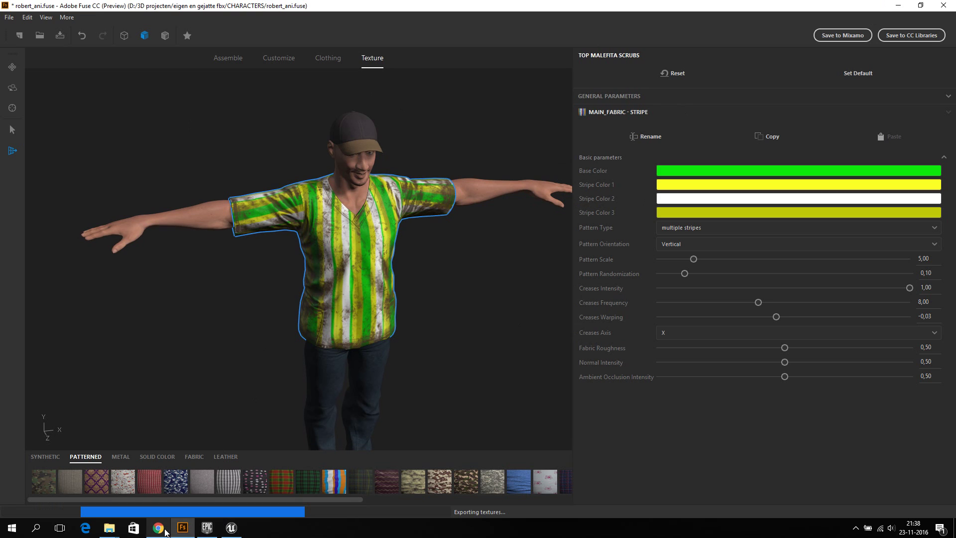
Refresh testtextures, open robert_ani to check the 18 exported PNGs, then minimize Explorer.
mouse_move(109, 532)
left_click(258, 488)
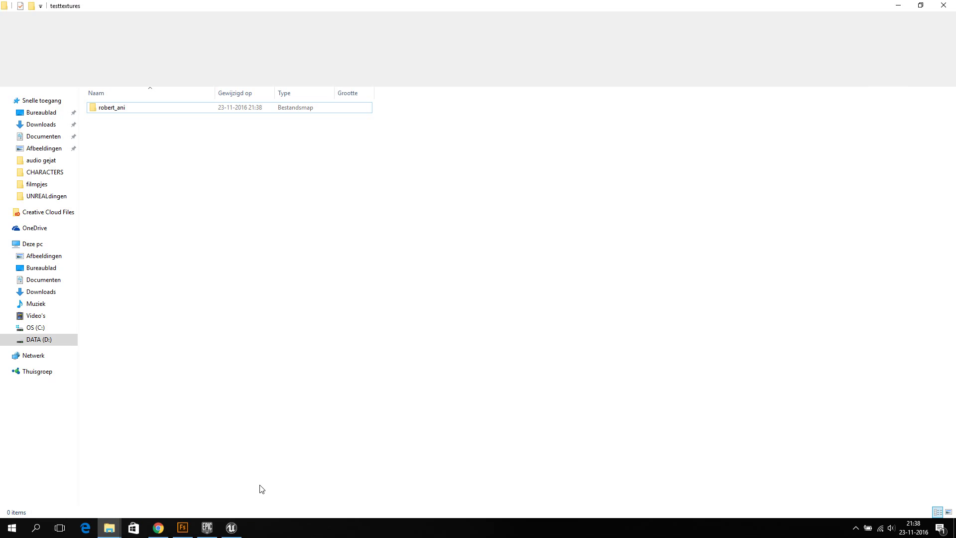
left_click(9, 78)
left_click(23, 78)
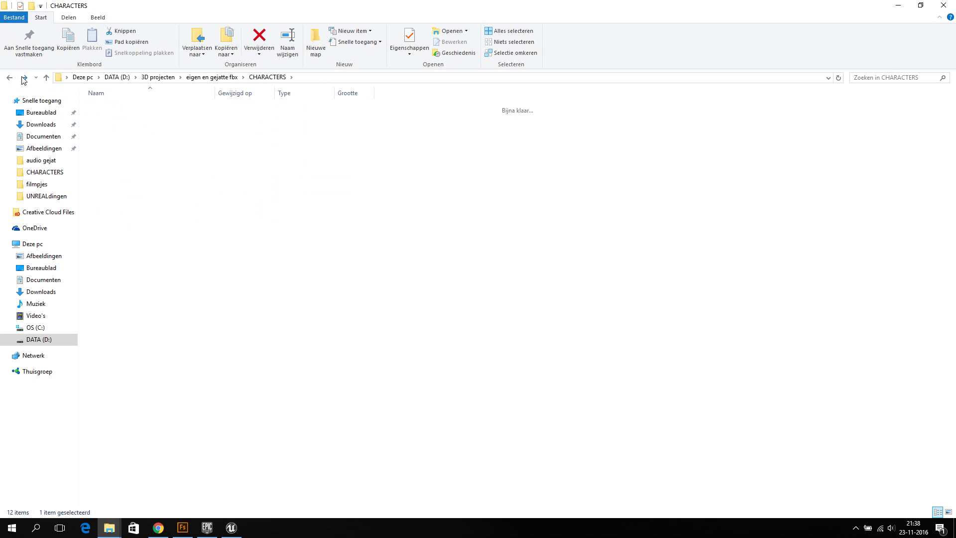
left_click(114, 114)
double_click(114, 114)
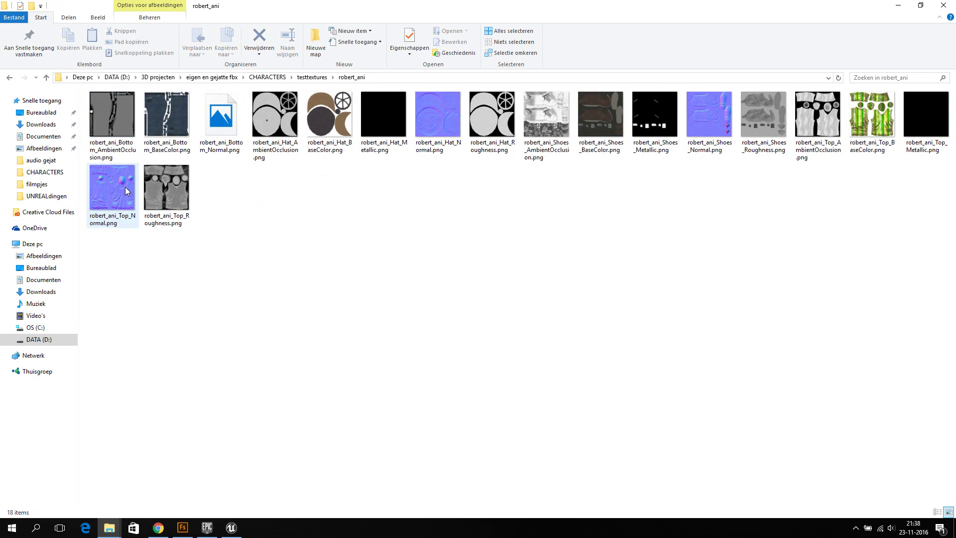
left_click(902, 11)
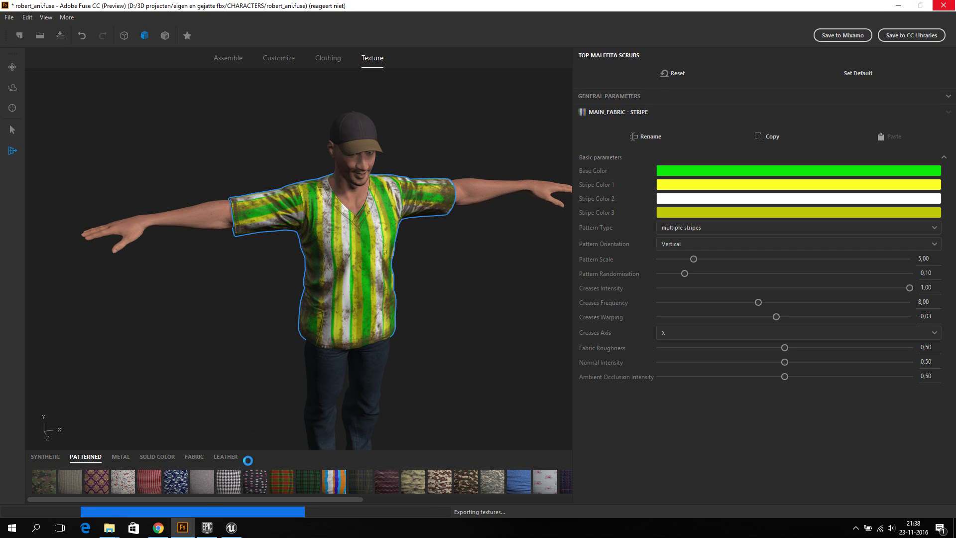
Rename NewFolder under robert to new_textures and open it.
left_click(231, 528)
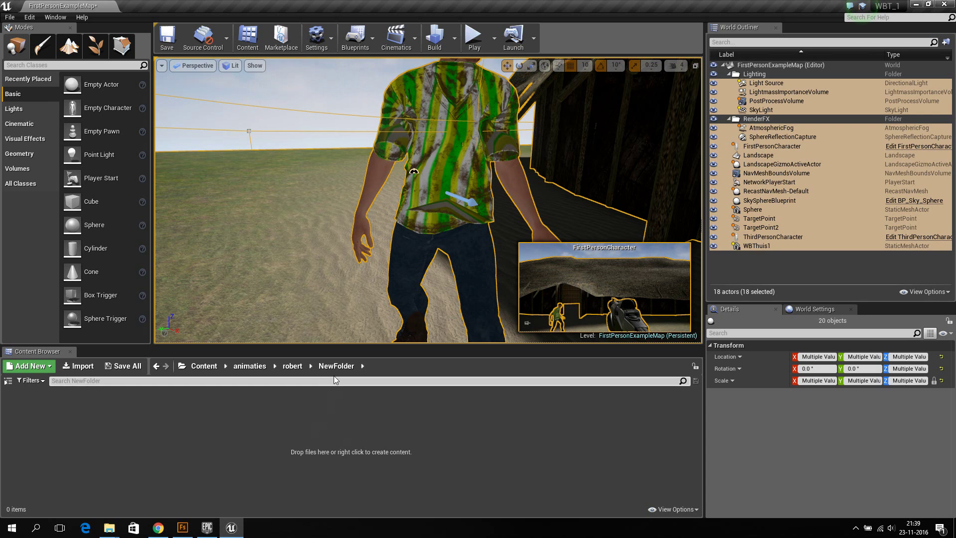
left_click(295, 366)
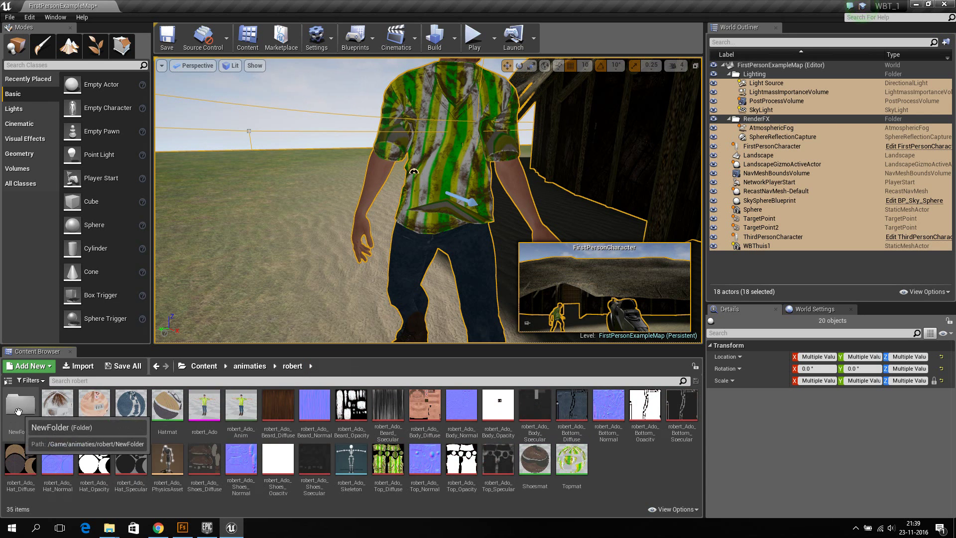
left_click(22, 433)
left_click(24, 433)
type("new")
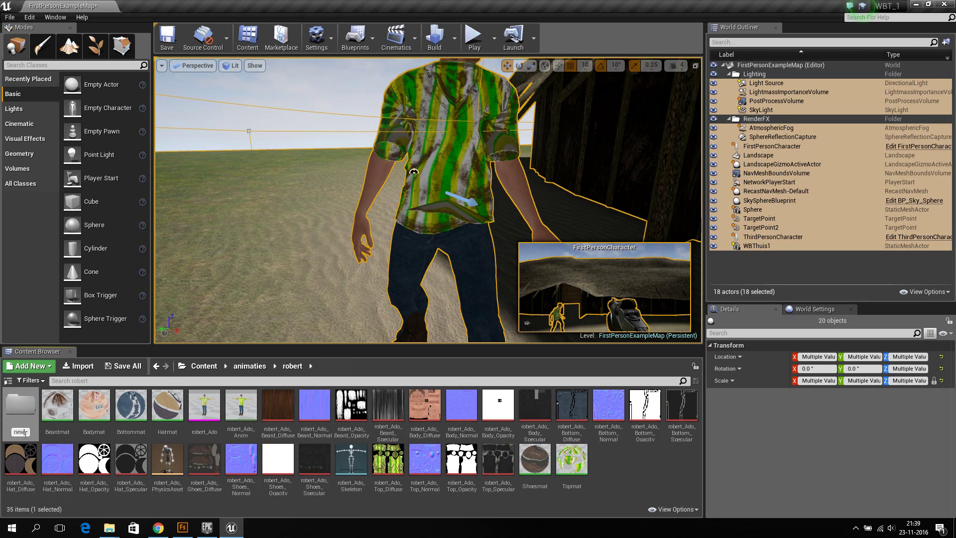
type("_textures")
key("Return")
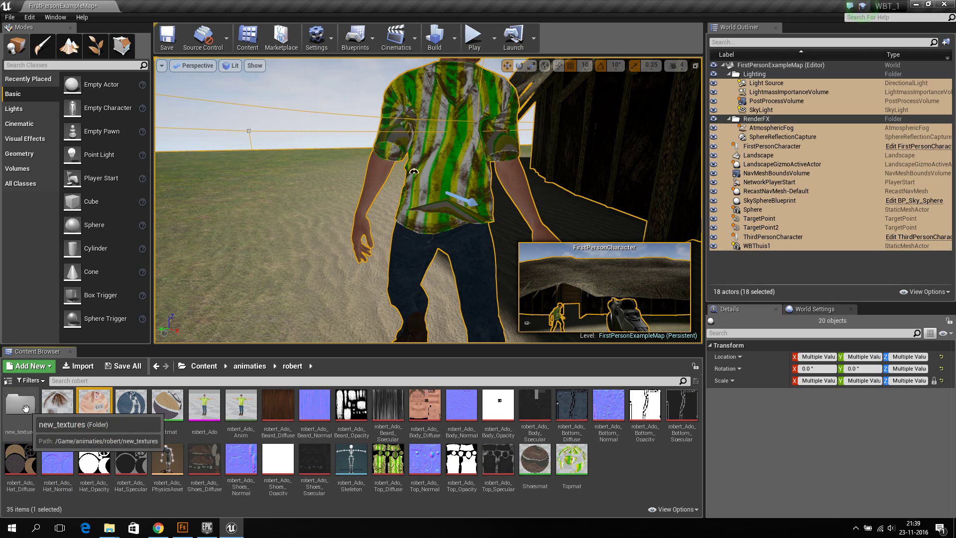
double_click(26, 410)
Import every PNG from testtextures\robert_ani into new_textures.
left_click(80, 368)
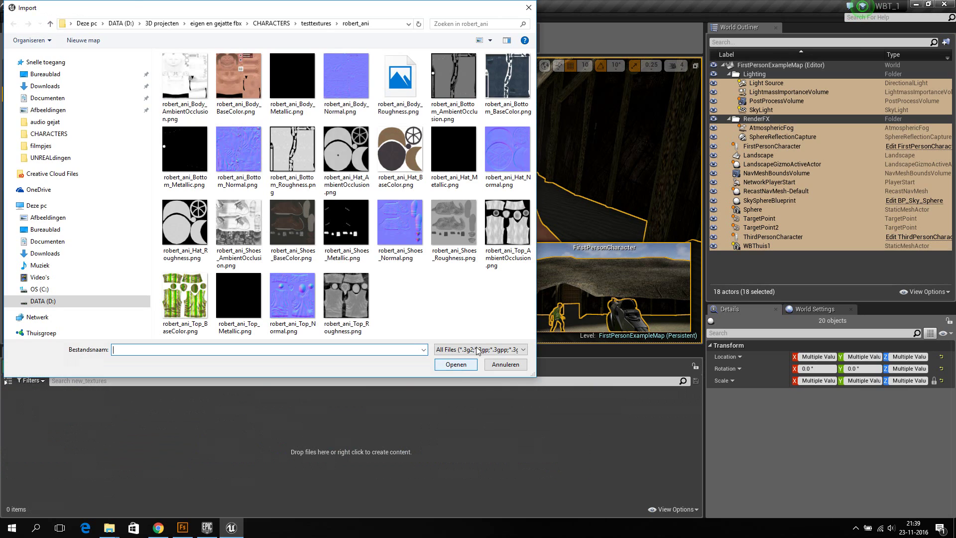
left_click(316, 24)
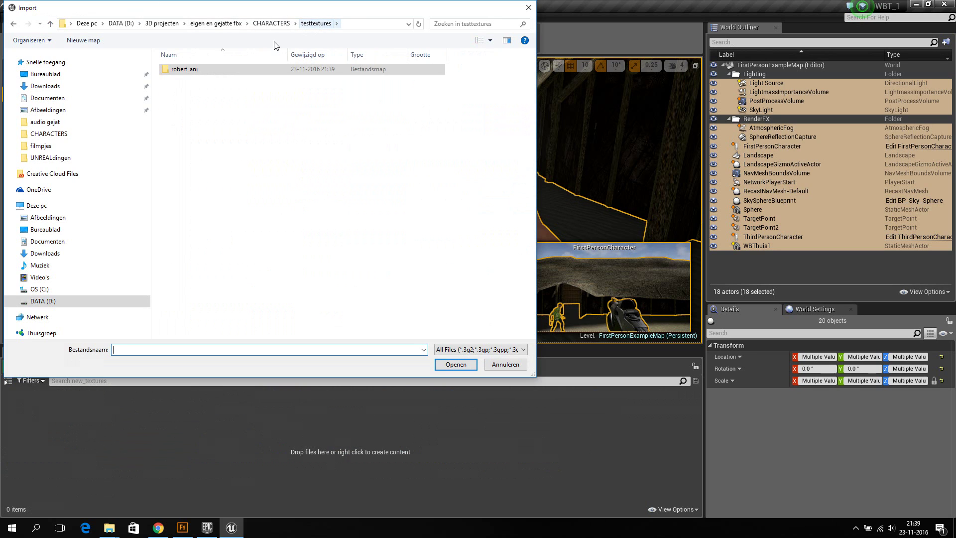
double_click(195, 70)
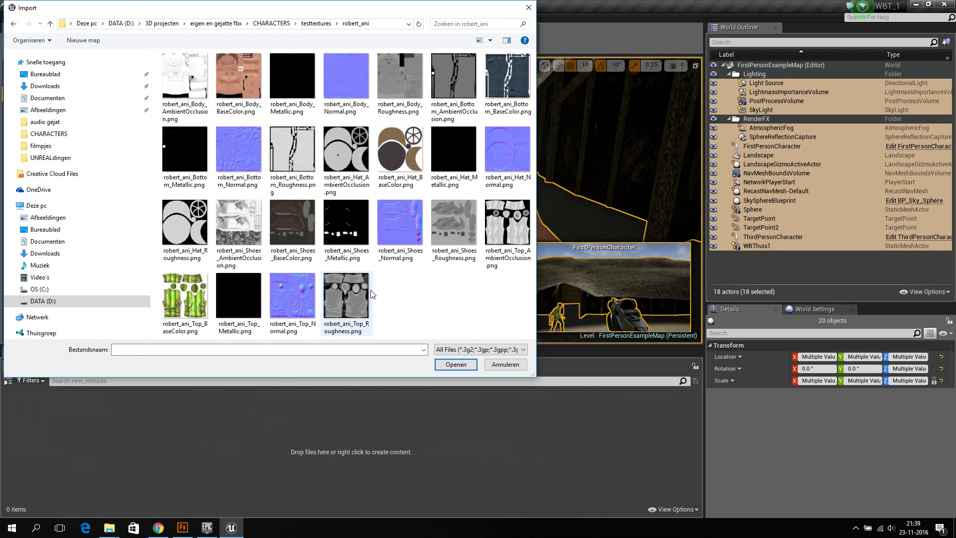
key("ctrl+a")
left_click(455, 364)
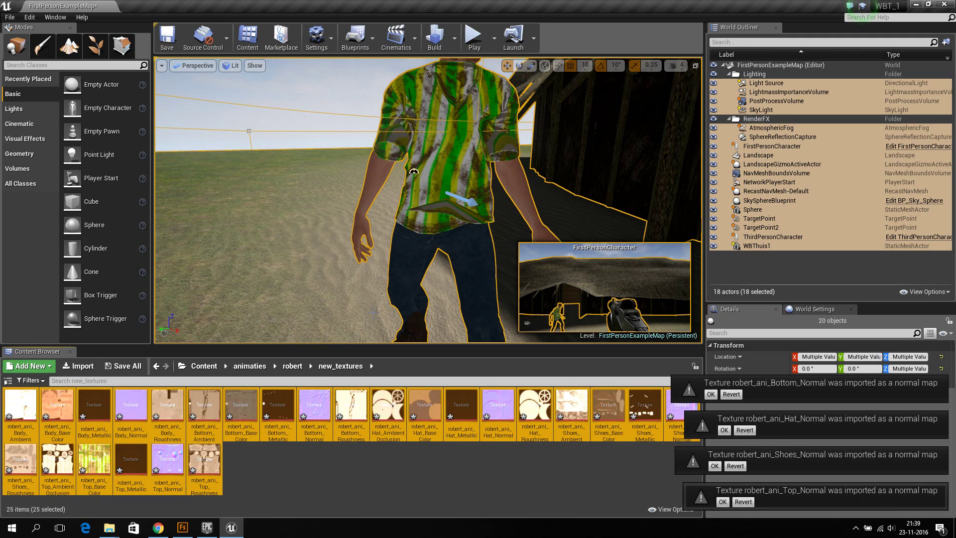
Drag robert_ani_Body_BaseColor onto the character, creating robert_ani_Body_BaseColor_Mat.
left_click(309, 492)
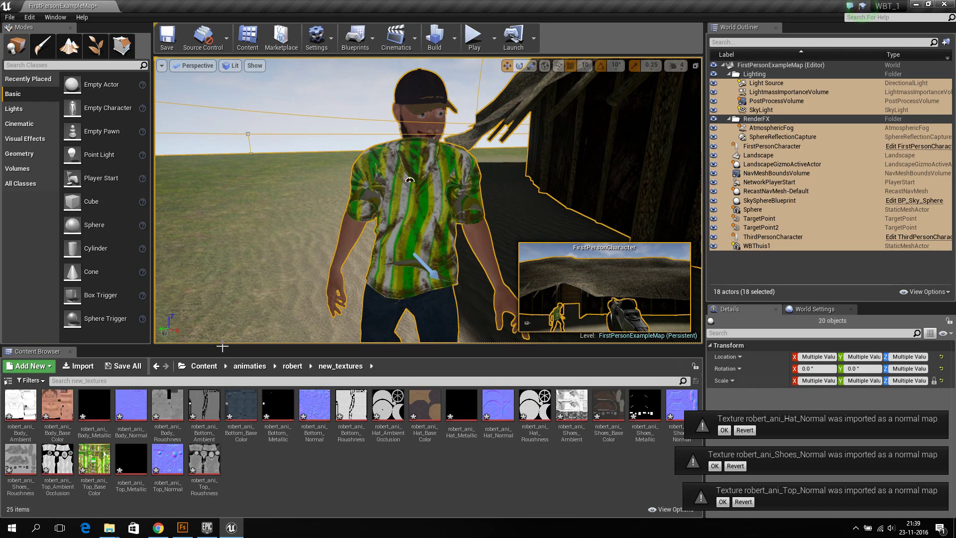
mouse_move(61, 408)
left_click_drag(61, 407, 422, 130)
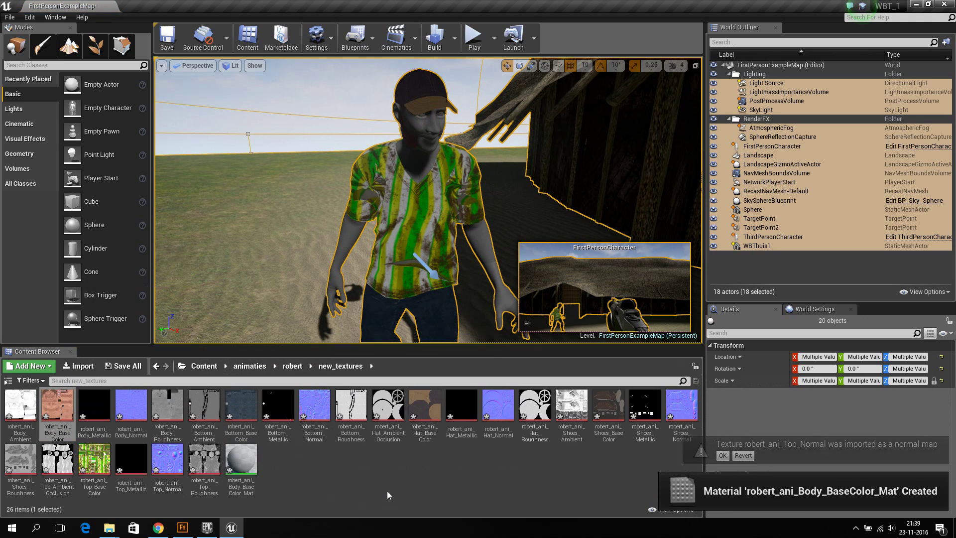
mouse_move(244, 466)
left_click(301, 474)
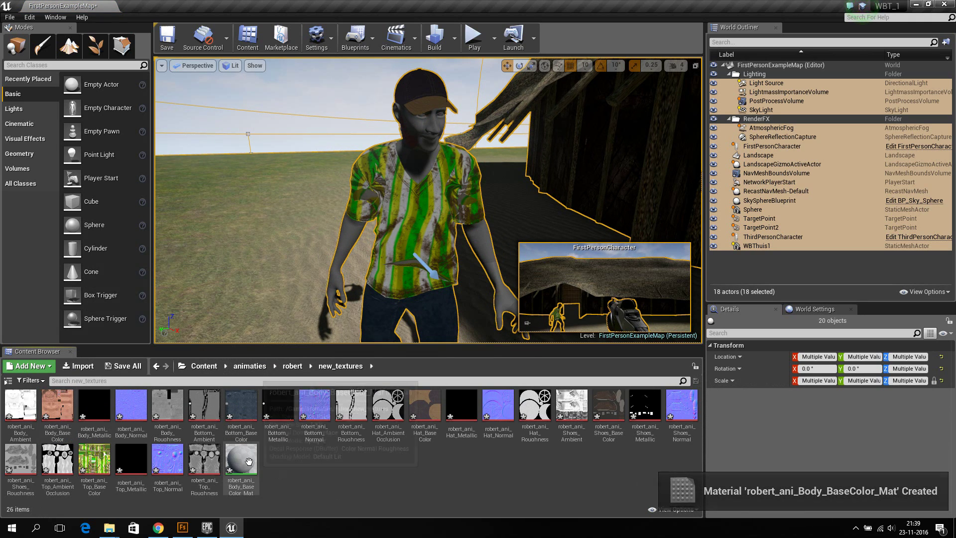
Open Body_BaseColor_Mat and add the Body Ambient, Metallic, Normal and Roughness textures to its graph.
double_click(247, 461)
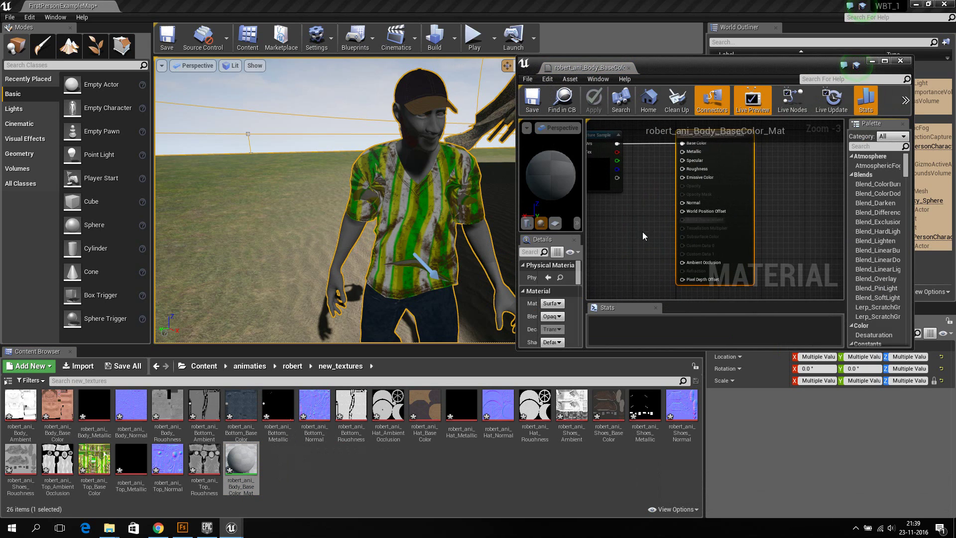
scroll(672, 250, "down", 2)
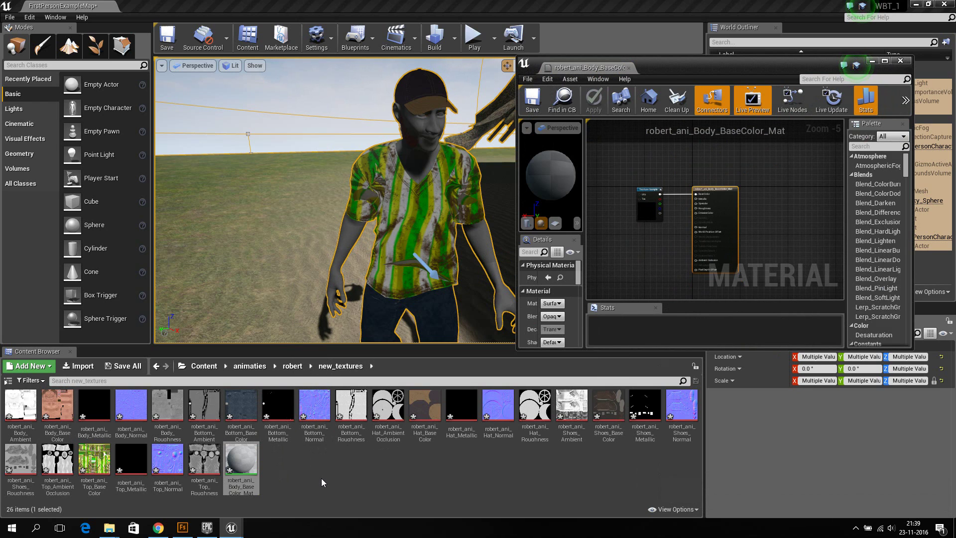
left_click(29, 410)
left_click(100, 406, "ctrl")
mouse_move(101, 406)
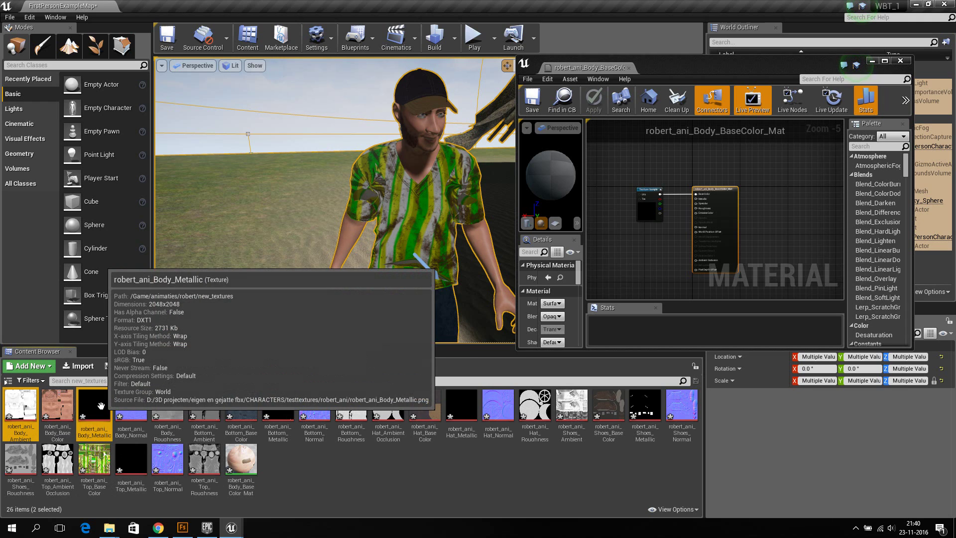
left_click(131, 405, "ctrl")
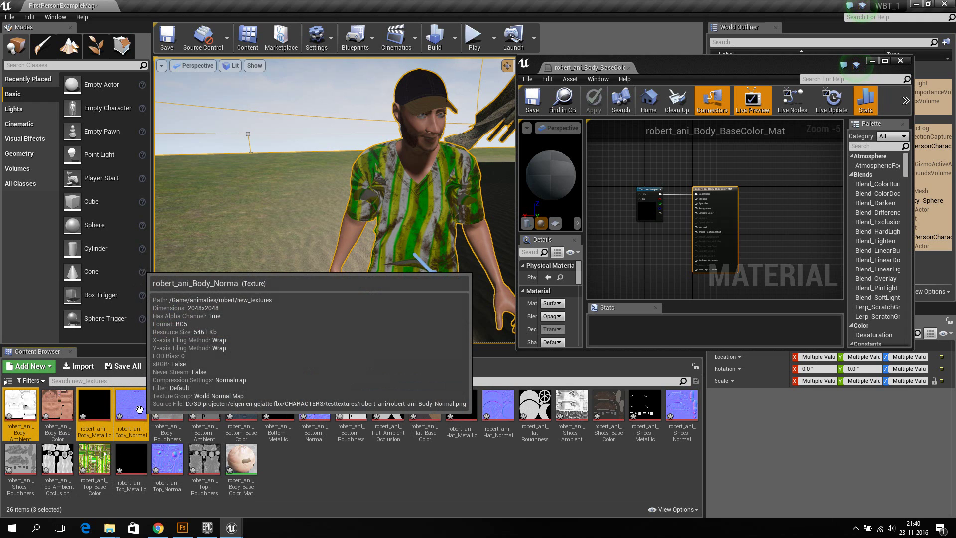
left_click(175, 410, "ctrl")
left_click_drag(174, 410, 629, 246)
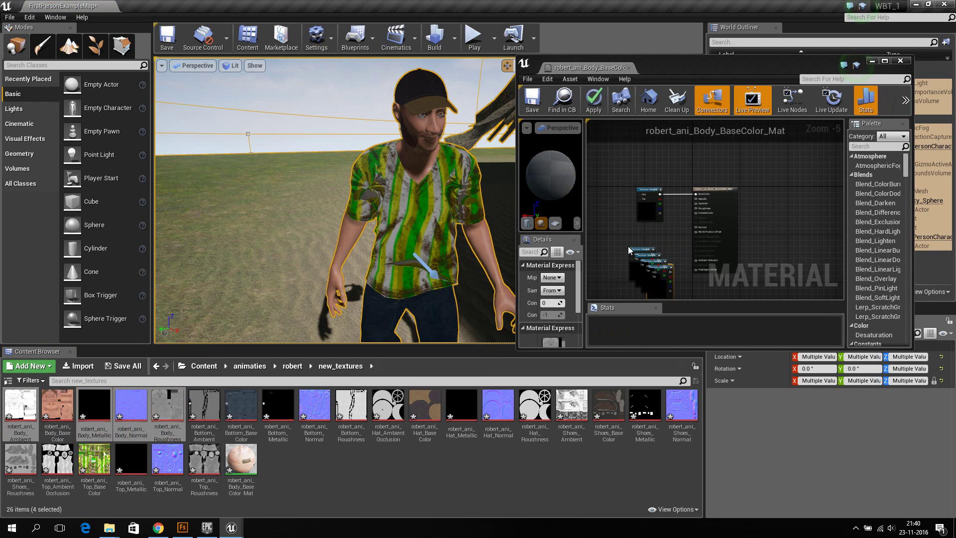
Maximize the material editor and spread the stacked texture samples apart.
left_click(885, 60)
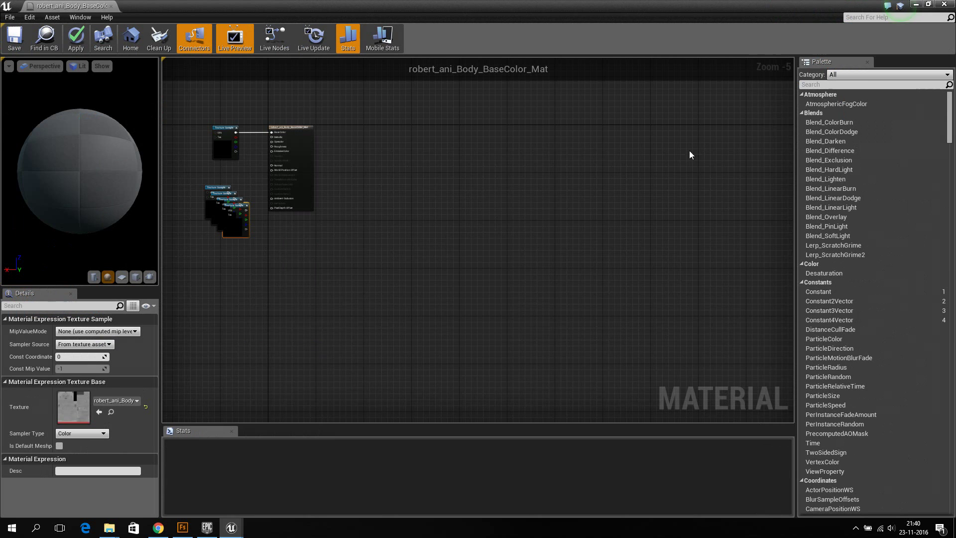
scroll(199, 203, "up", 3)
scroll(199, 203, "up", 1)
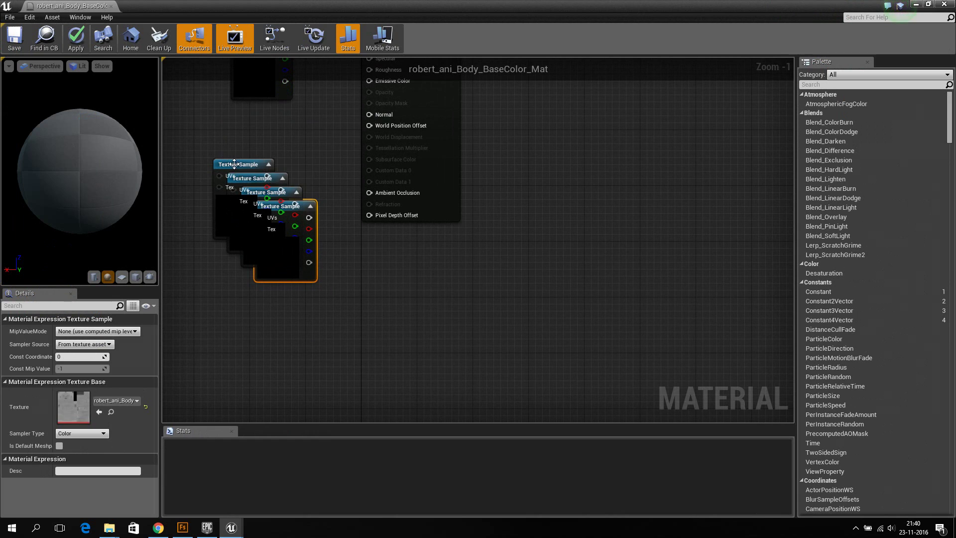
left_click_drag(235, 168, 202, 112)
left_click_drag(246, 176, 194, 213)
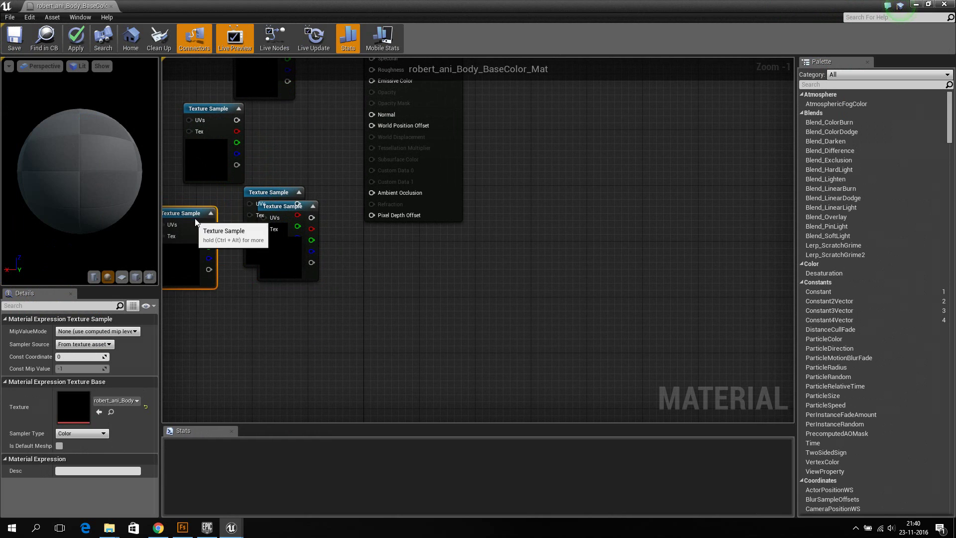
left_click_drag(281, 195, 249, 300)
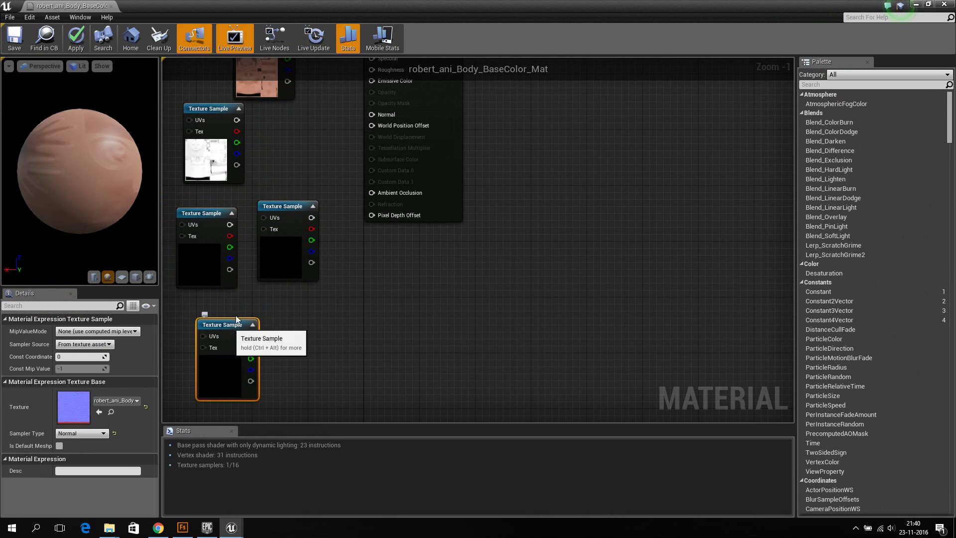
Wire the samples into Ambient Occlusion, Roughness, Metallic and Normal.
left_click(211, 159)
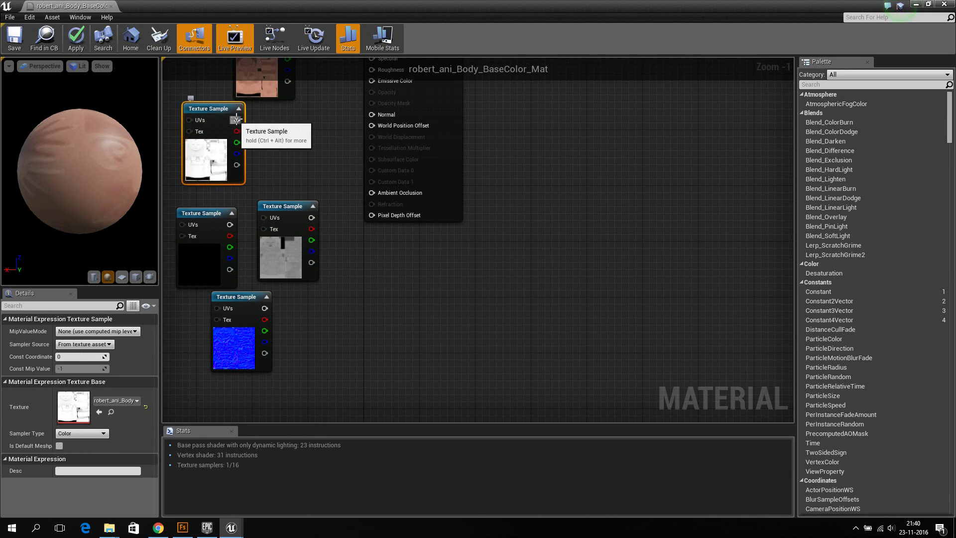
left_click_drag(237, 120, 372, 194)
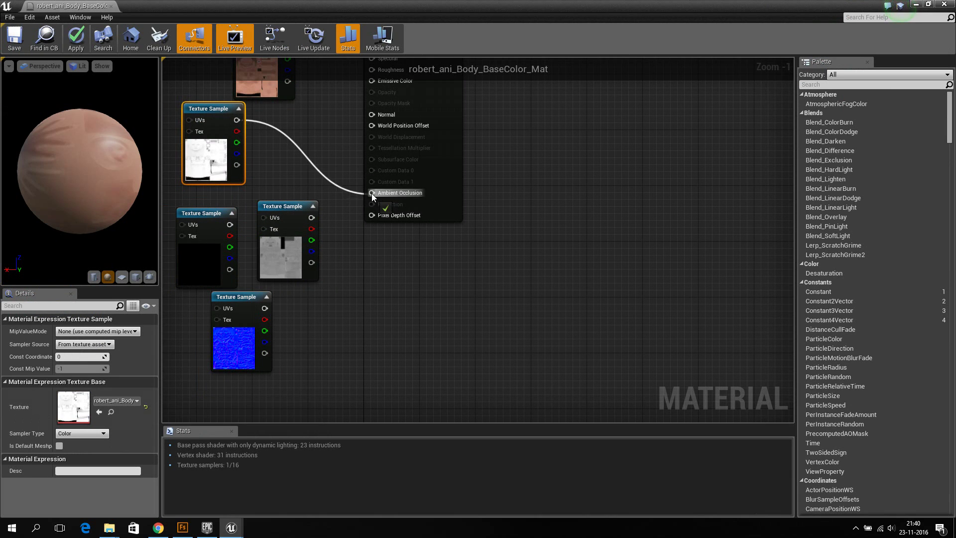
left_click(280, 257)
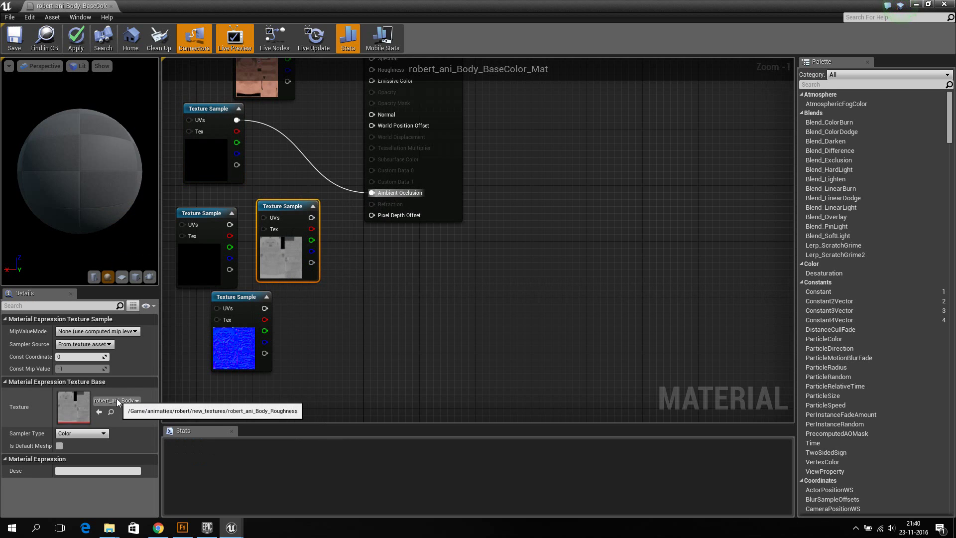
mouse_move(311, 218)
left_mouse_down()
mouse_move(375, 103)
mouse_move(373, 82)
left_mouse_up()
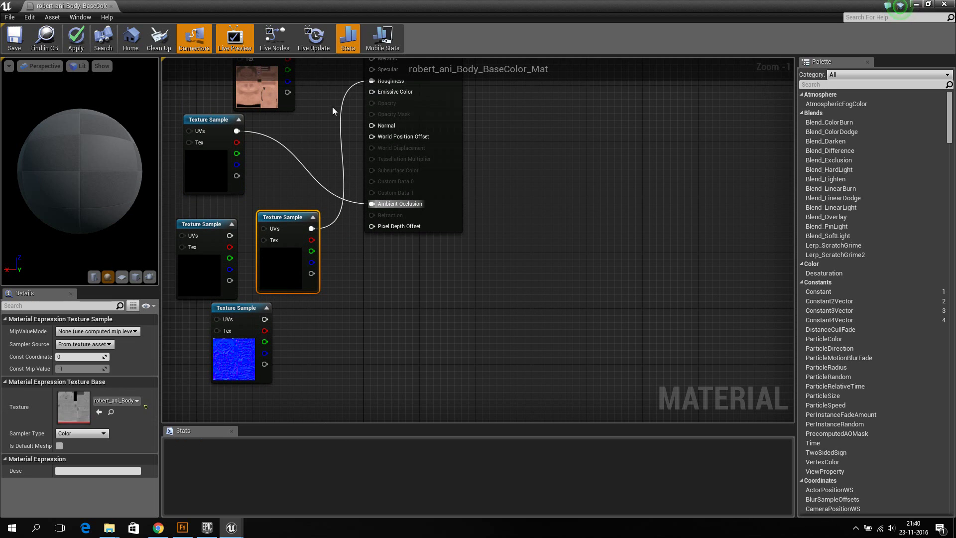
left_click(207, 277)
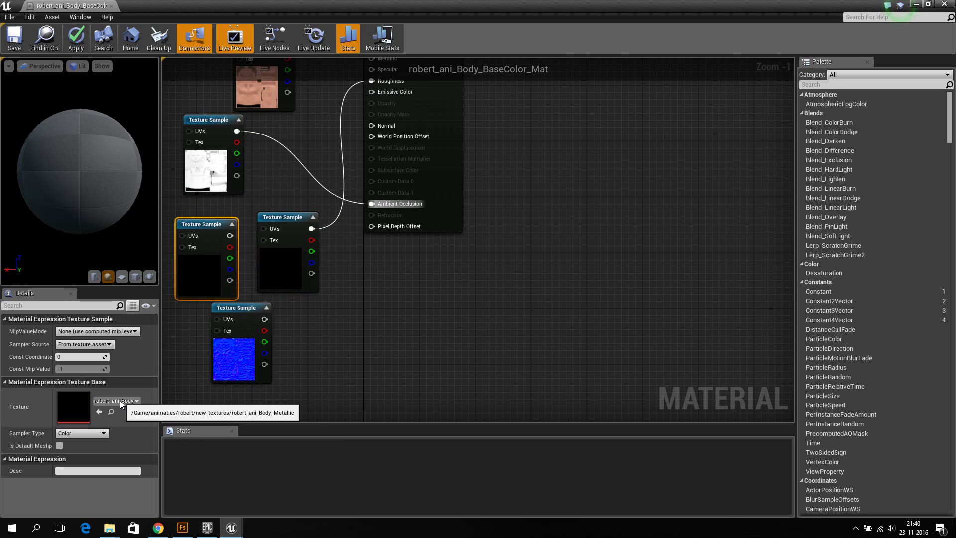
left_click_drag(230, 237, 369, 114)
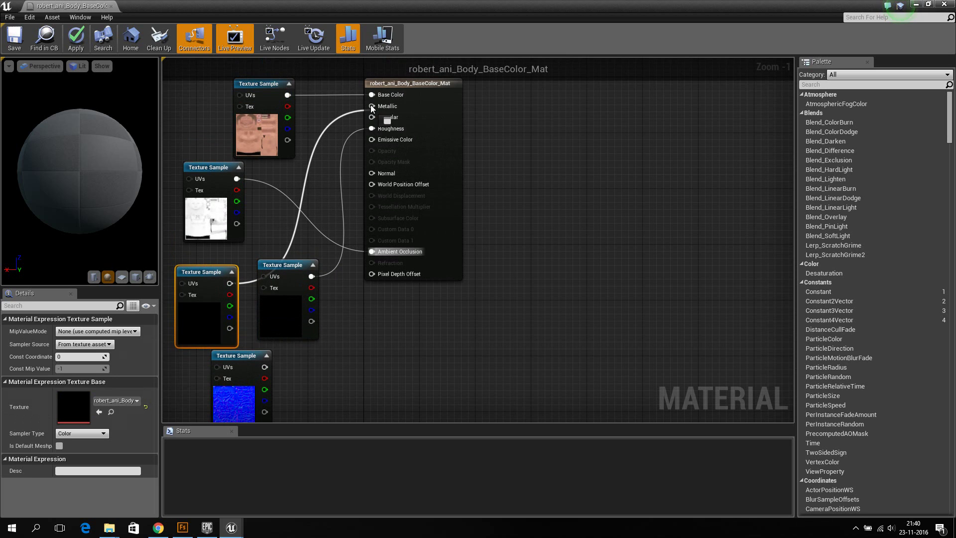
left_click_drag(369, 113, 372, 106)
left_click(231, 399)
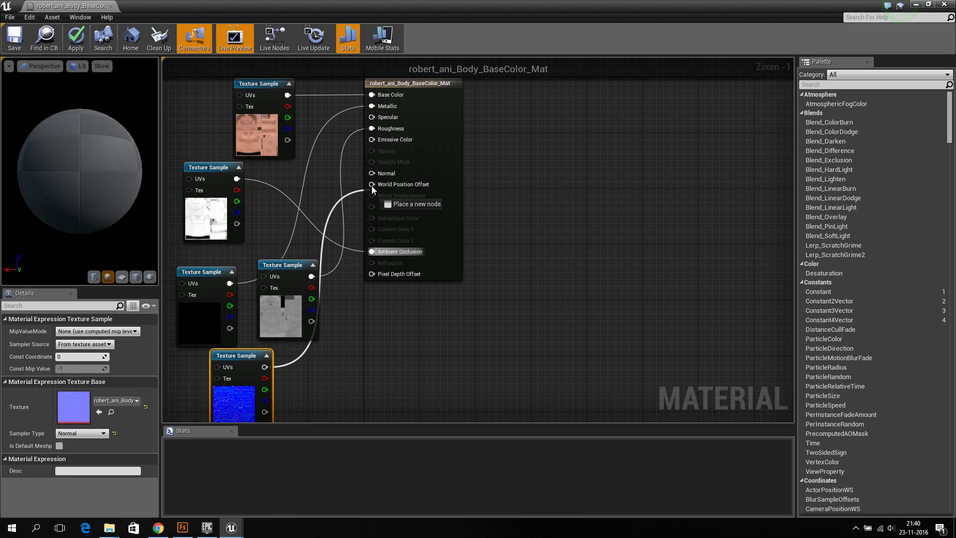
left_click_drag(264, 367, 370, 174)
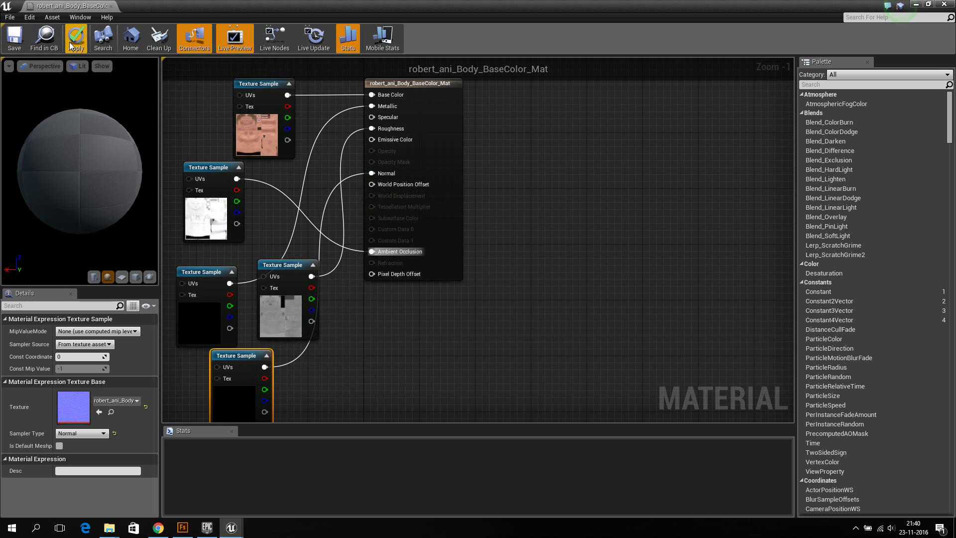
Apply and save robert_ani_Body_BaseColor_Mat, then close its editor.
left_click(81, 55)
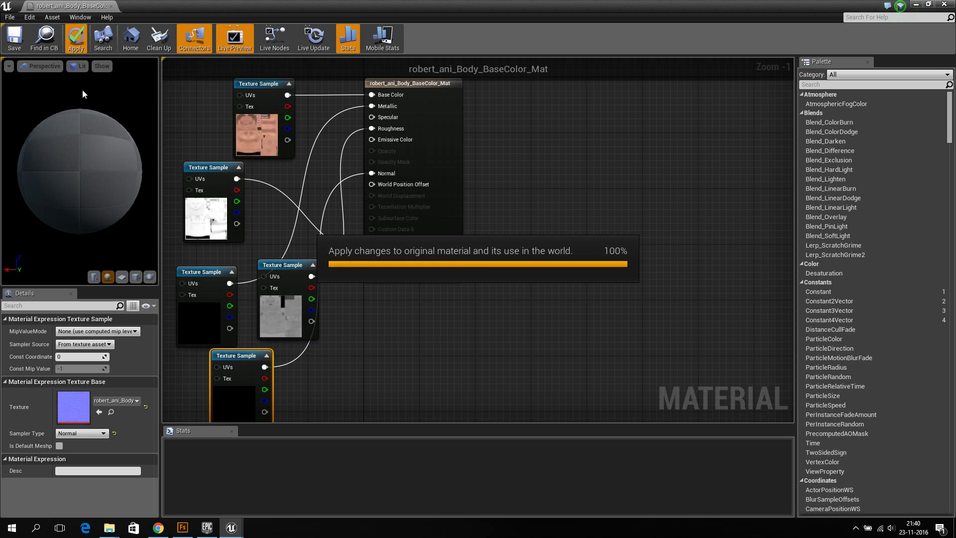
left_click(15, 50)
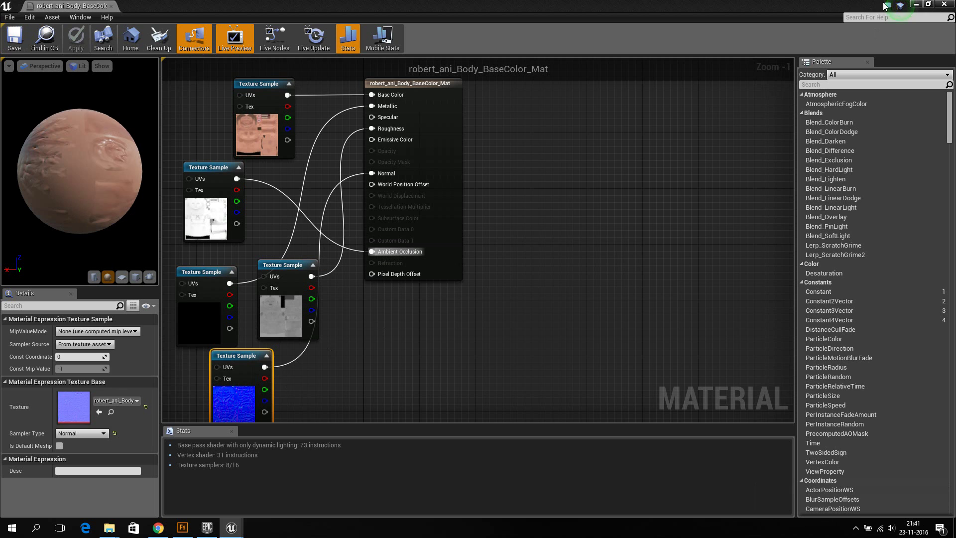
left_click(921, 5)
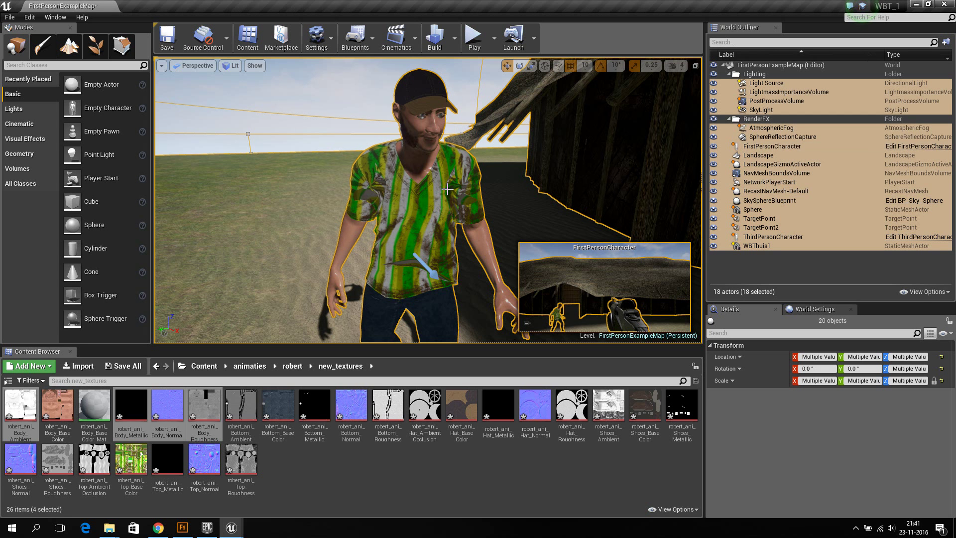
Drag Top_BaseColor onto the character's shirt and open the new robert_ani_Top_BaseColor_Mat.
left_click(421, 214)
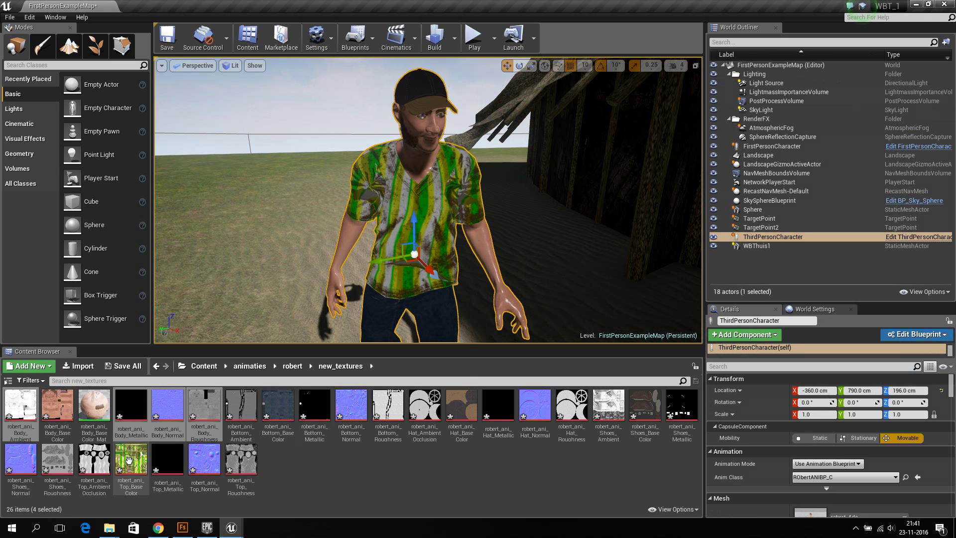
left_click_drag(129, 459, 396, 204)
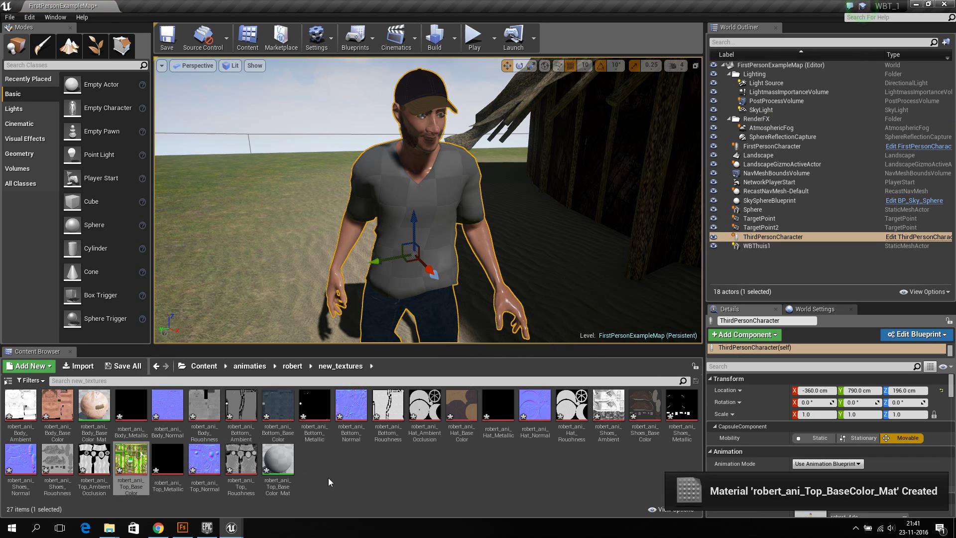
left_click(362, 482)
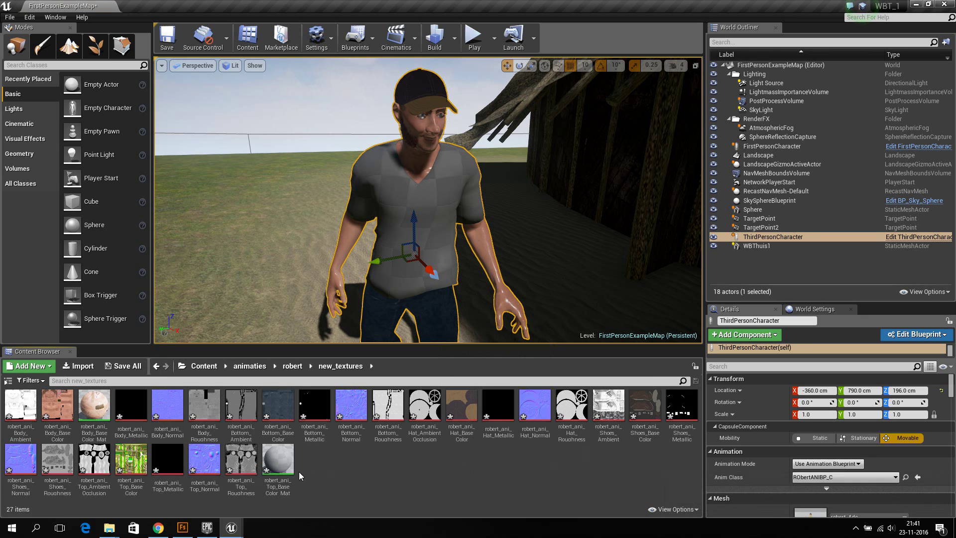
double_click(279, 462)
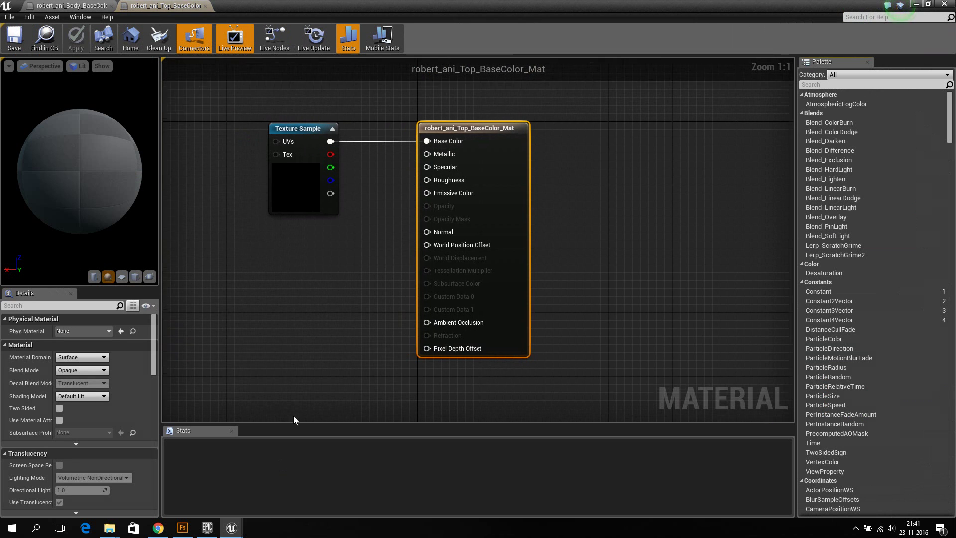
Drag the Top ambient occlusion, metallic, normal and roughness textures into the top material graph.
right_click_drag(295, 293, 513, 306)
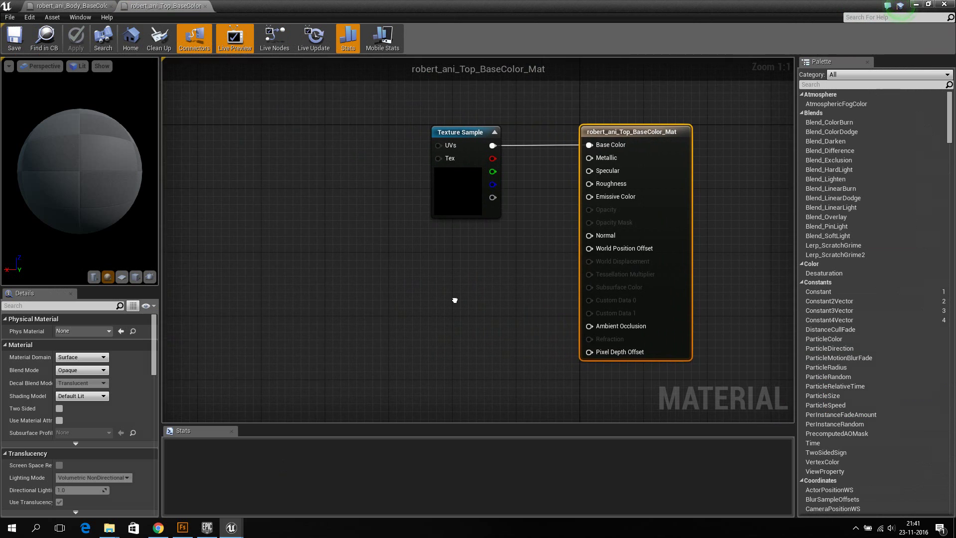
left_click(929, 4)
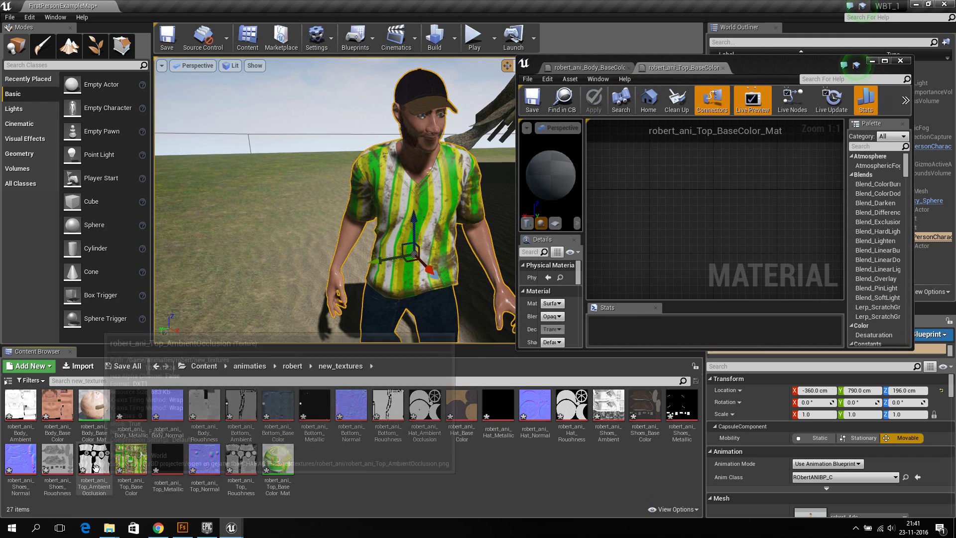
left_click(94, 466)
left_click(169, 466, "ctrl")
left_click(202, 464, "ctrl")
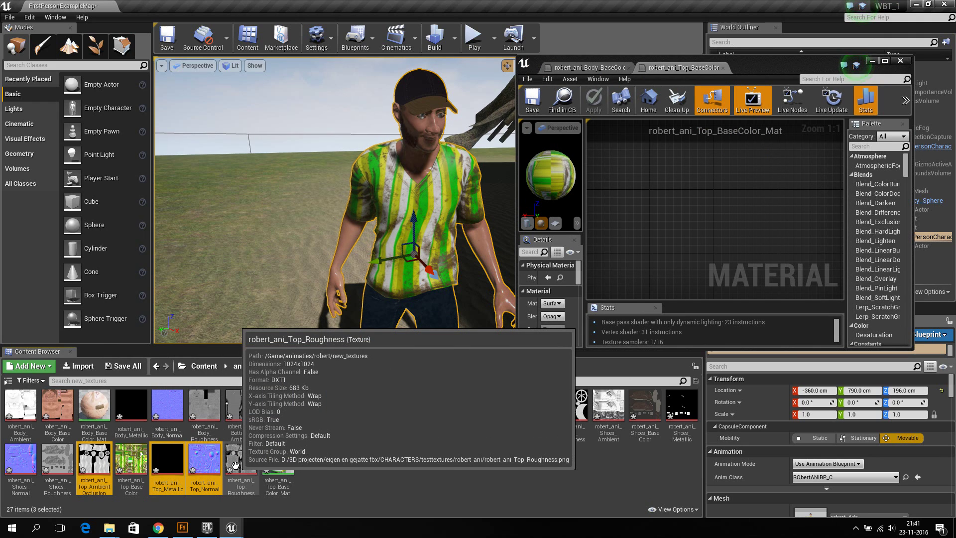
left_click(235, 466, "ctrl")
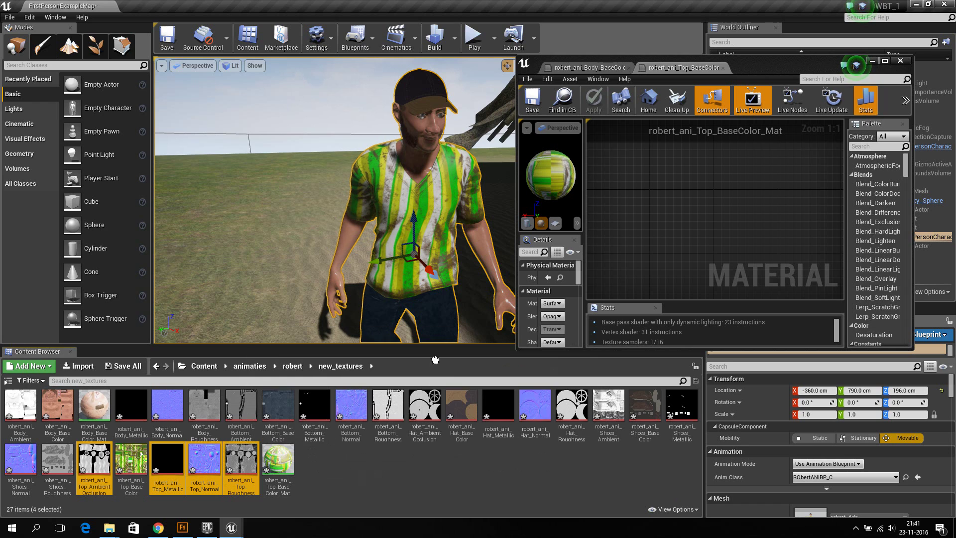
left_click_drag(251, 468, 665, 192)
Maximize the material editor and drag the stacked texture samples apart.
left_click(885, 61)
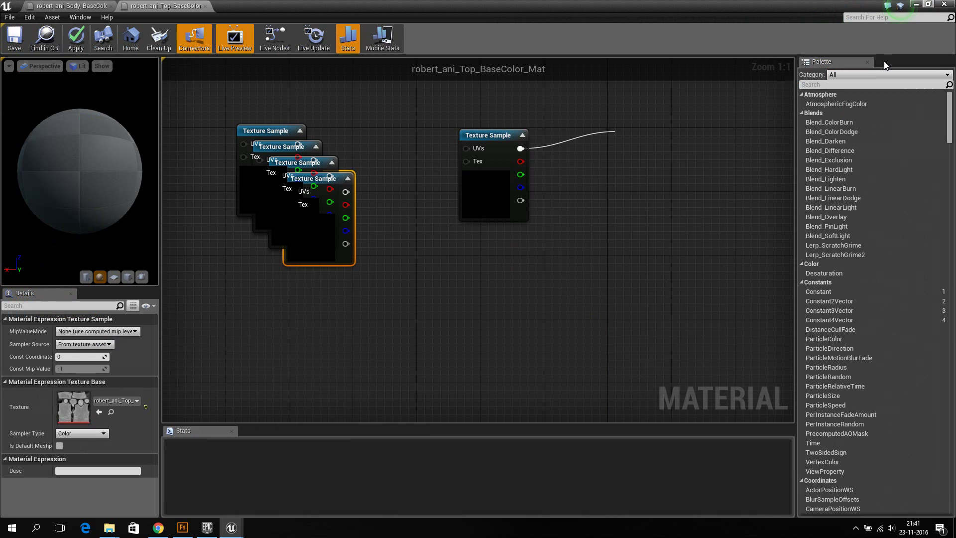
mouse_move(323, 242)
left_mouse_down()
mouse_move(357, 296)
mouse_move(360, 383)
left_mouse_up()
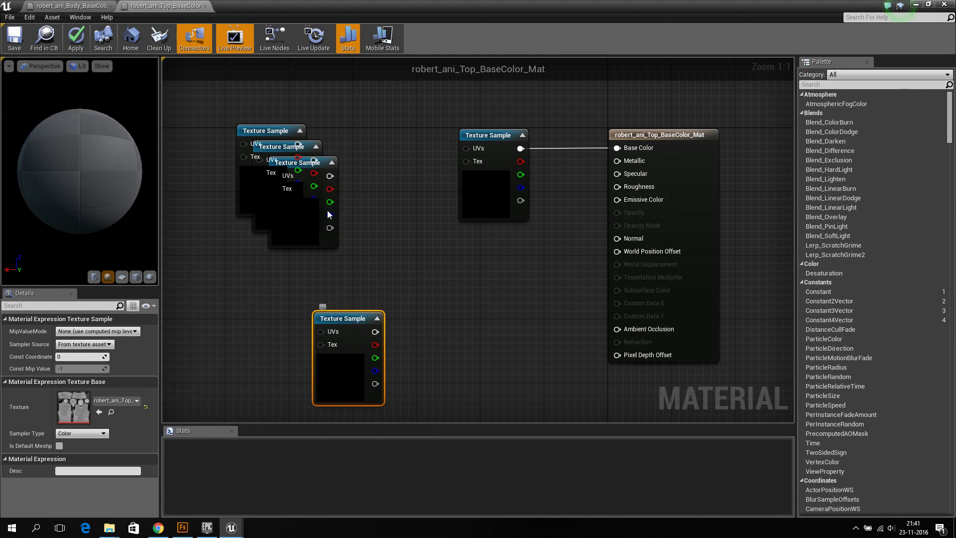
mouse_move(308, 162)
left_mouse_down()
mouse_move(479, 334)
mouse_move(401, 235)
left_mouse_up()
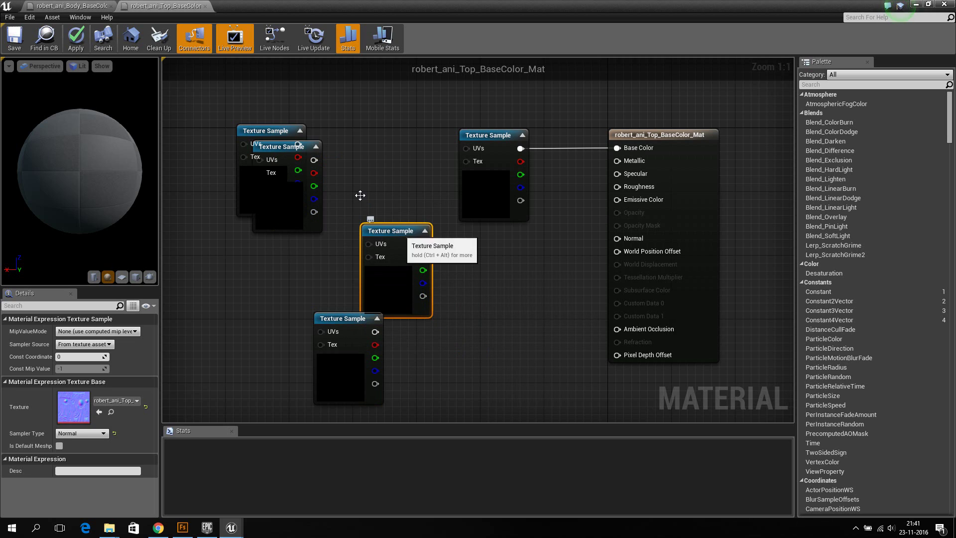
left_click_drag(289, 149, 390, 97)
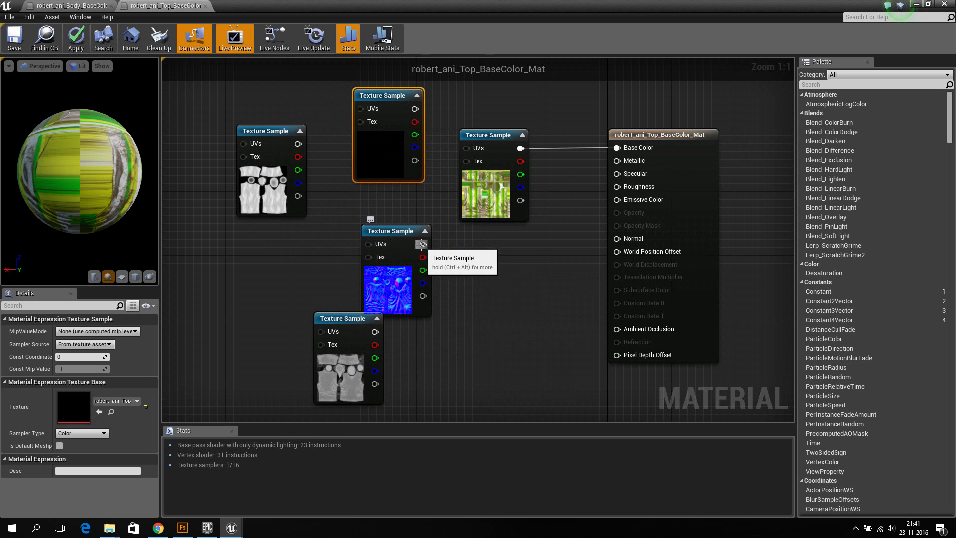
Wire the normal map into Normal and the bottom texture sample into Roughness.
left_click_drag(422, 244, 617, 239)
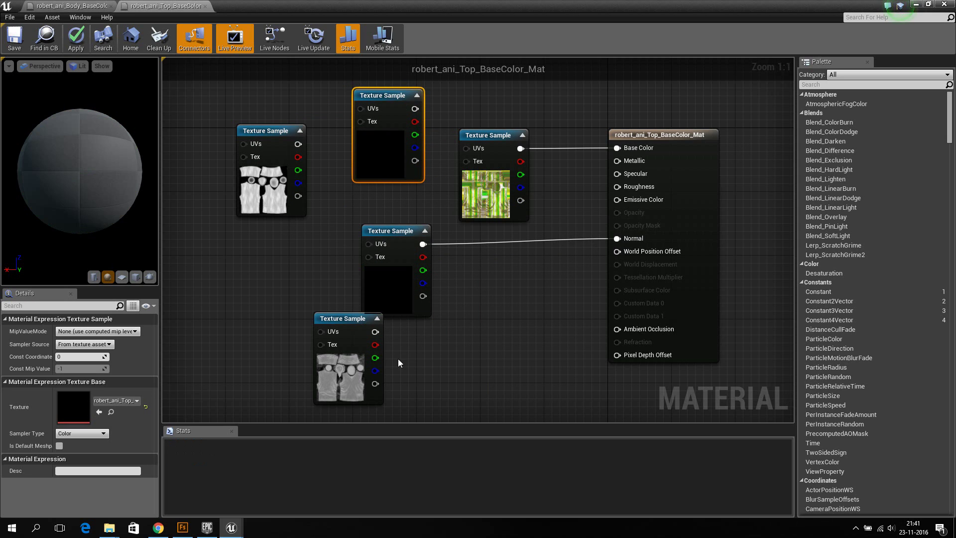
left_click(353, 378)
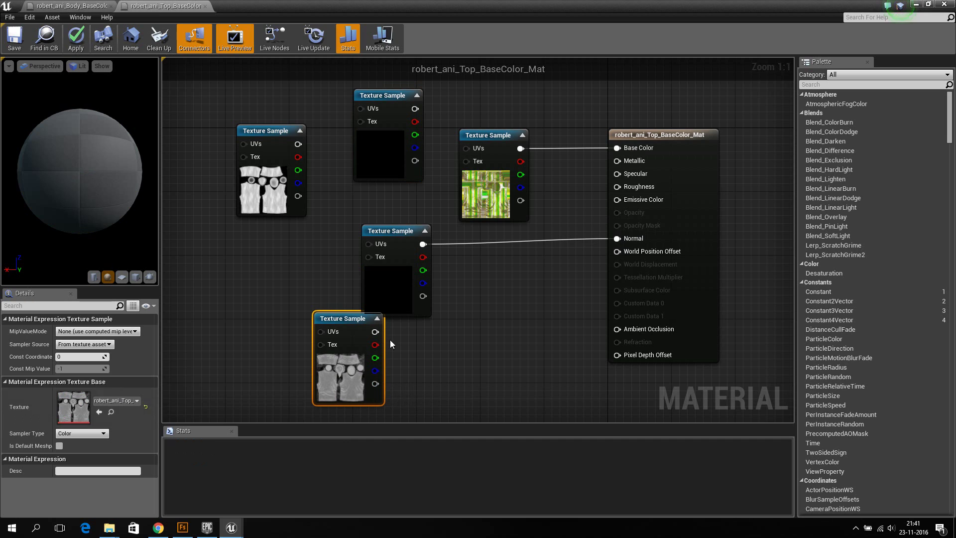
mouse_move(375, 332)
left_mouse_down()
mouse_move(583, 173)
mouse_move(618, 187)
left_mouse_up()
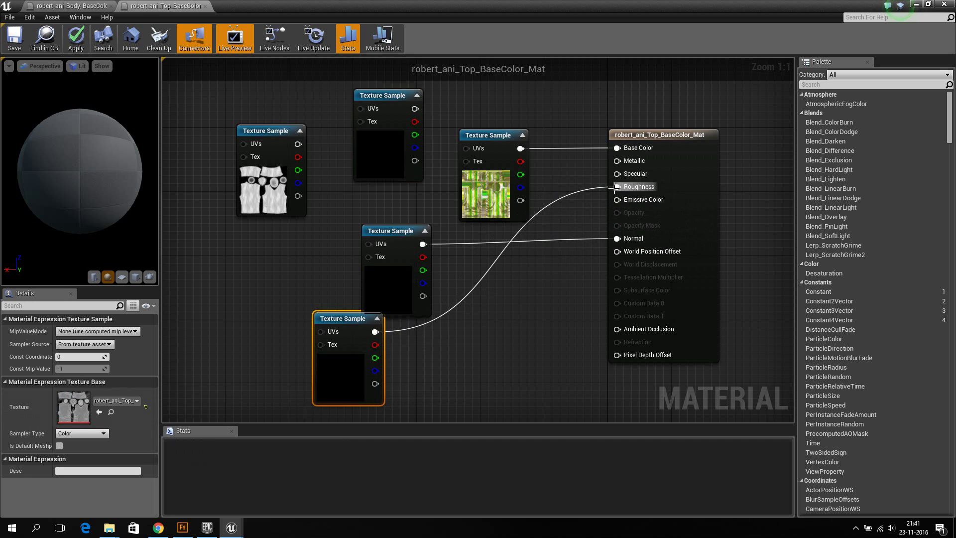
left_click(385, 150)
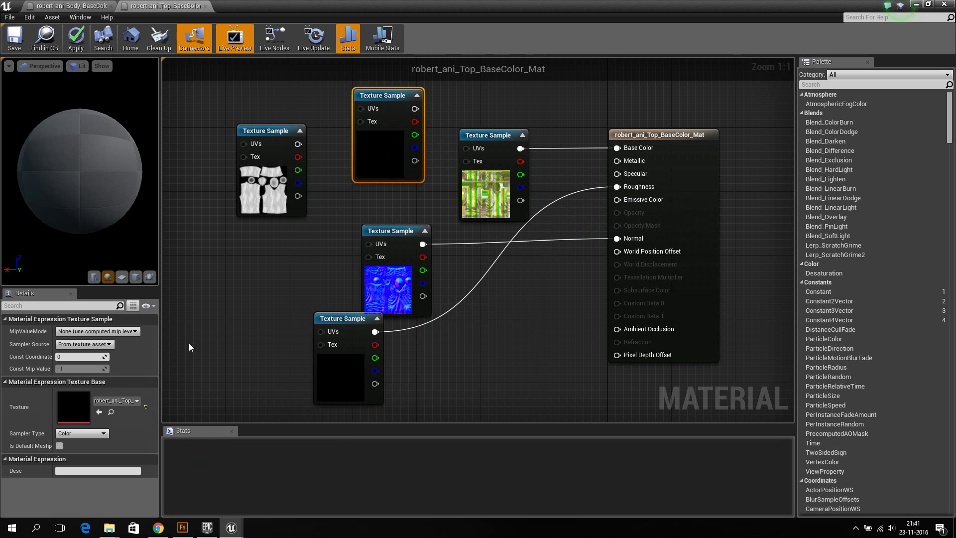